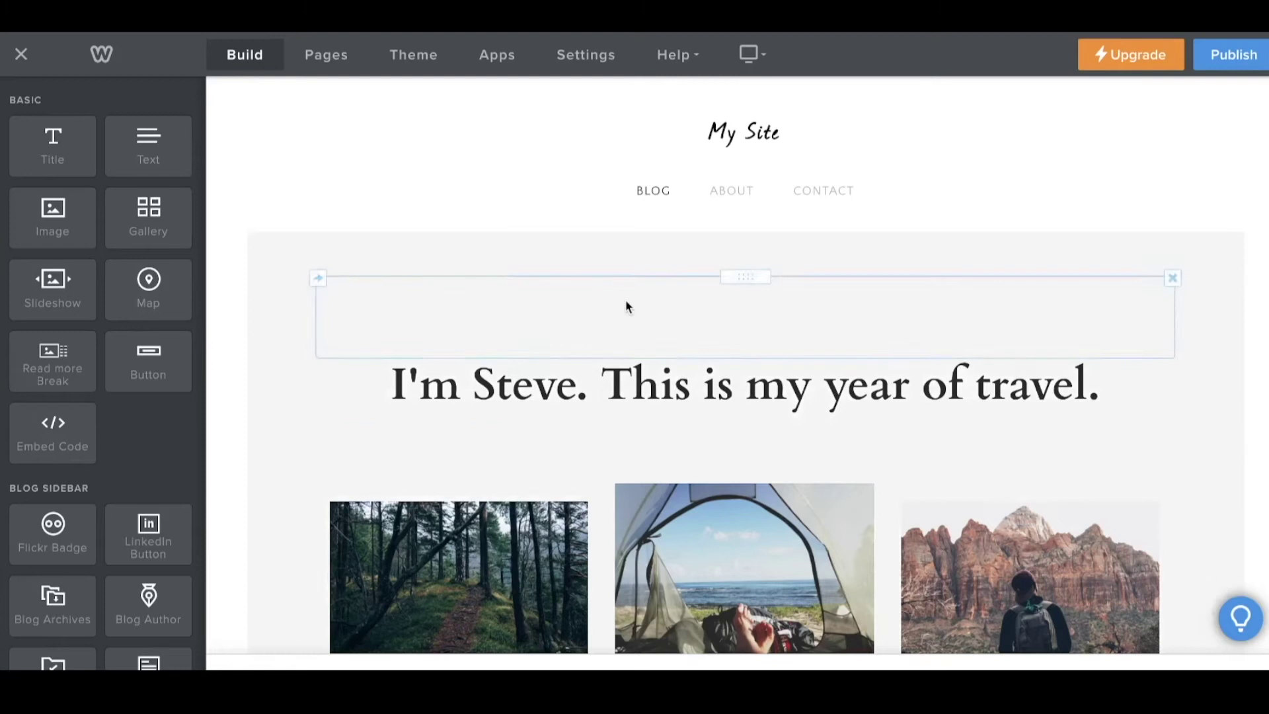
scroll(622, 410, down, 1)
scroll(619, 441, up, 1)
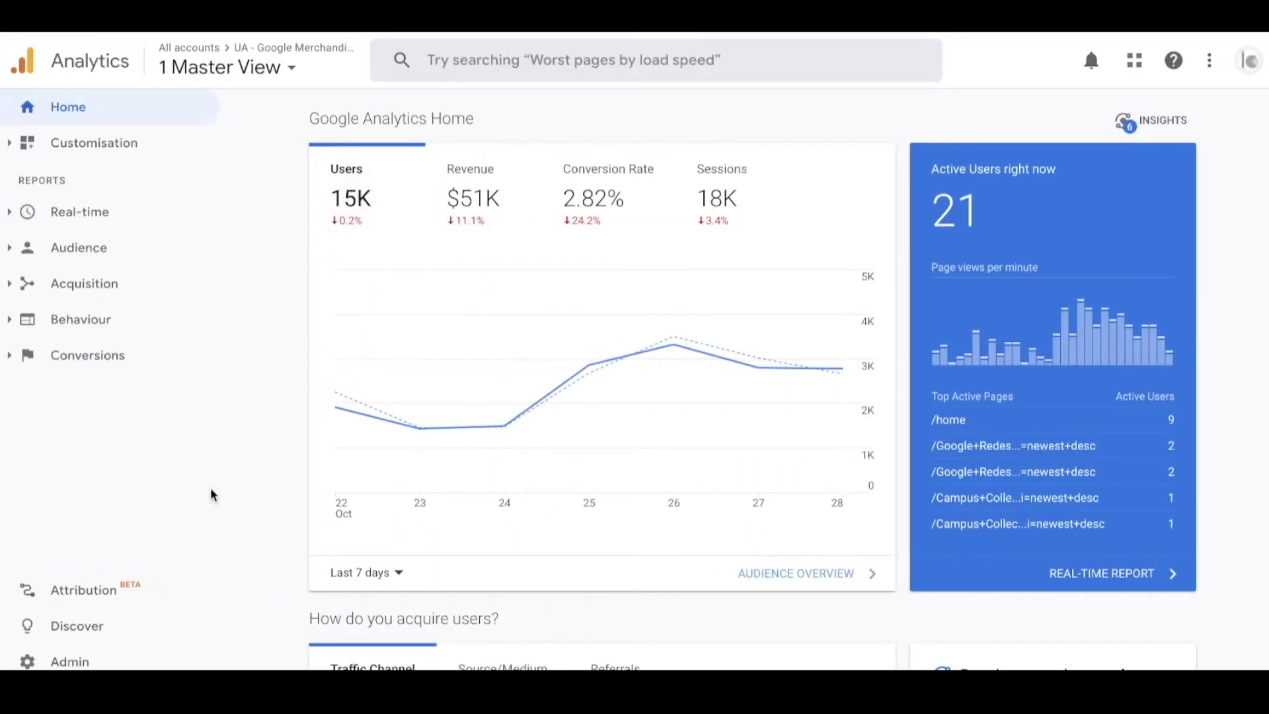
Switch to Google Analytics and open the admin settings.
click(101, 661)
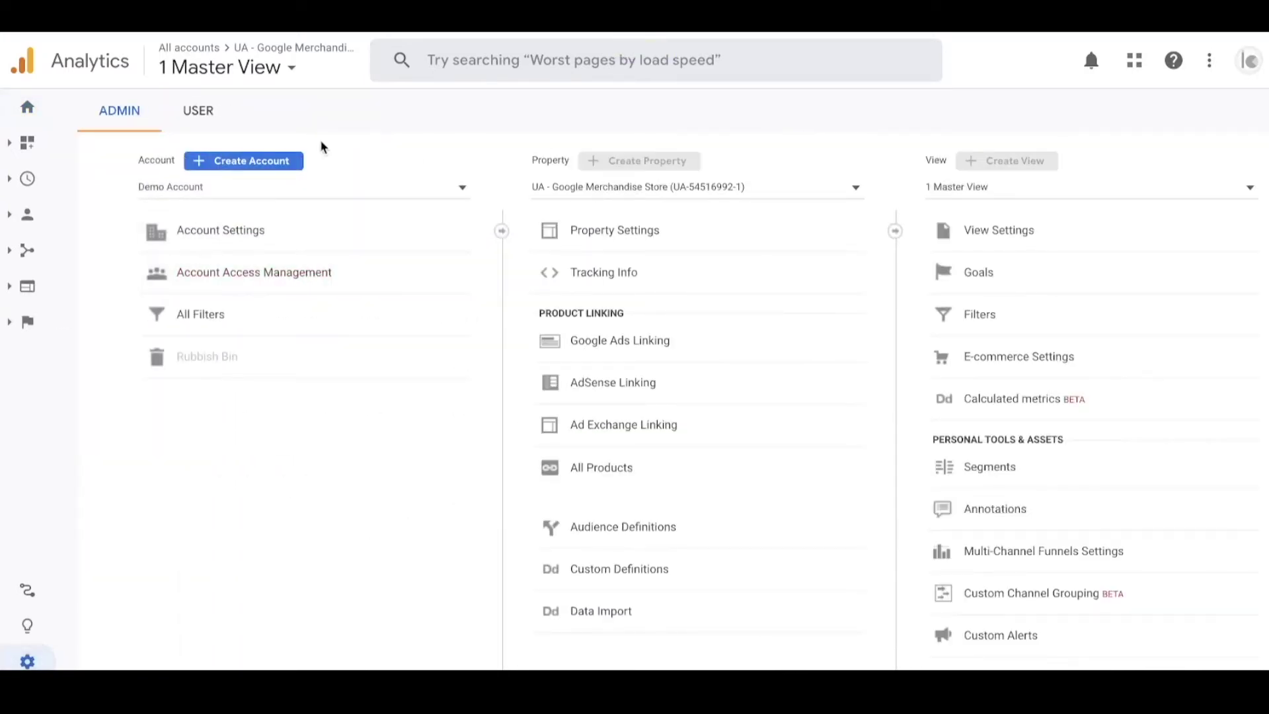
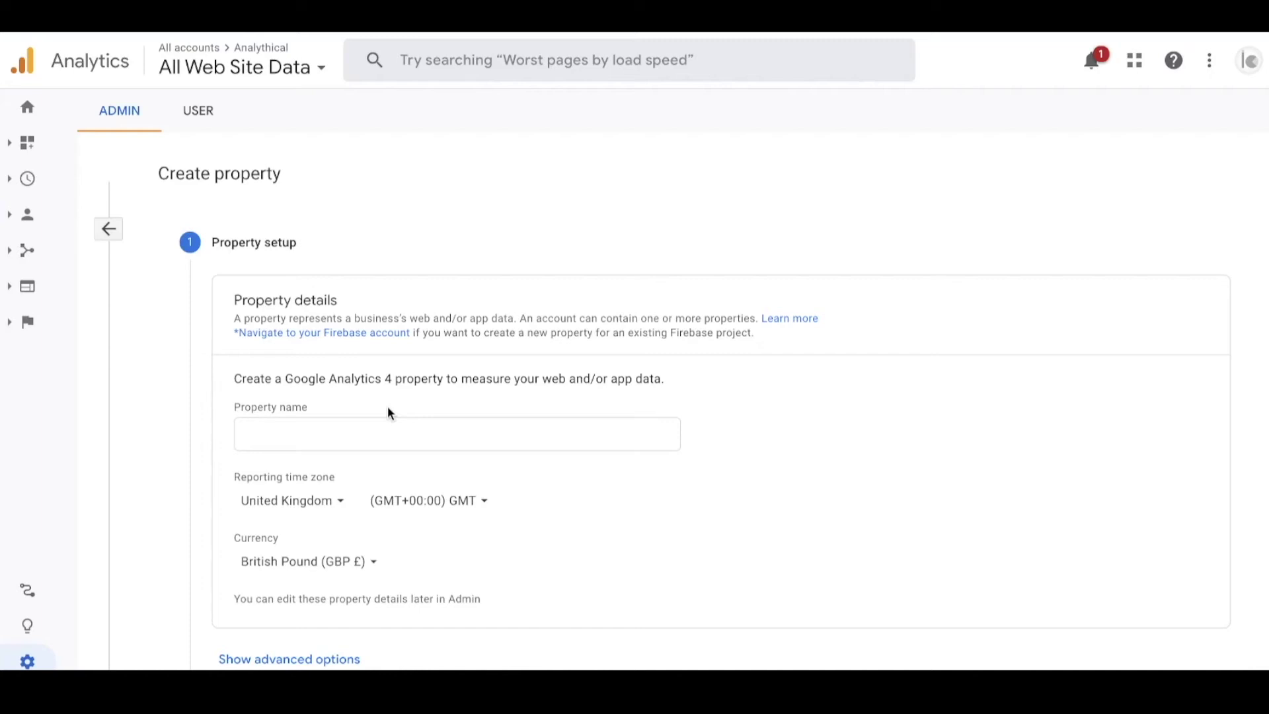
Show the advanced options of the property setup and enable creating a Universal Analytics property.
scroll(387, 408, down, 2)
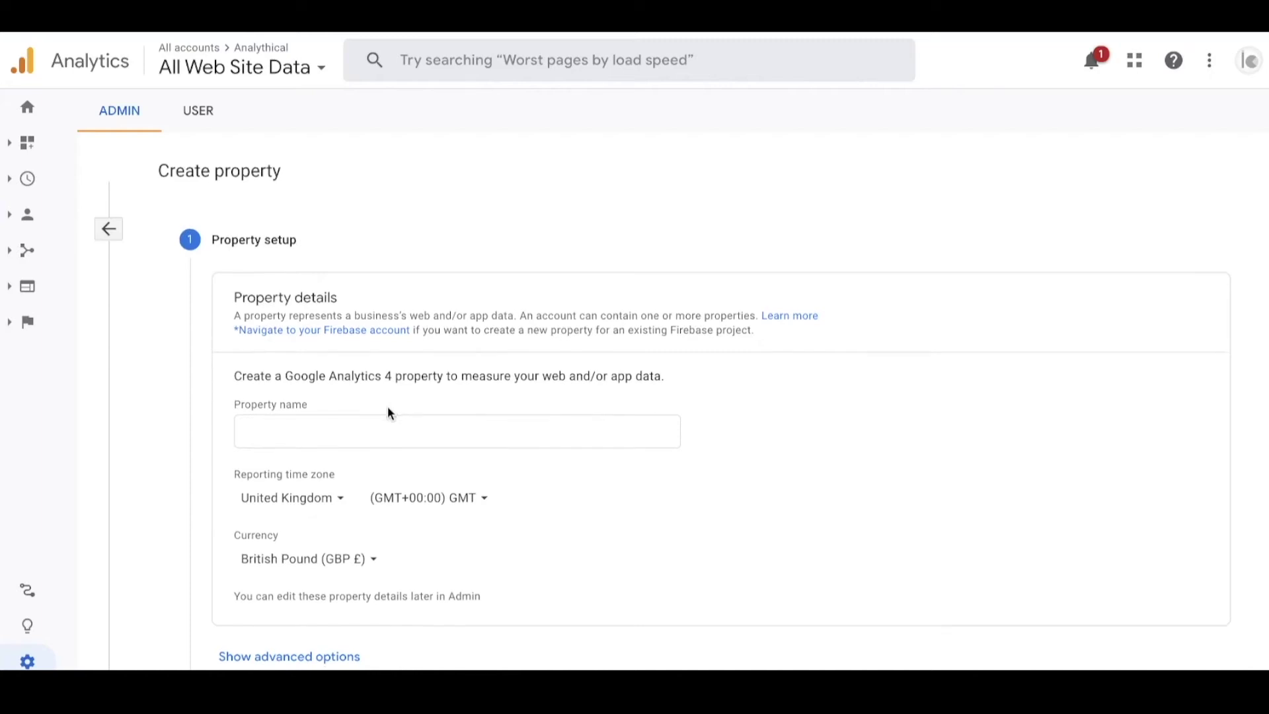
scroll(390, 413, down, 1)
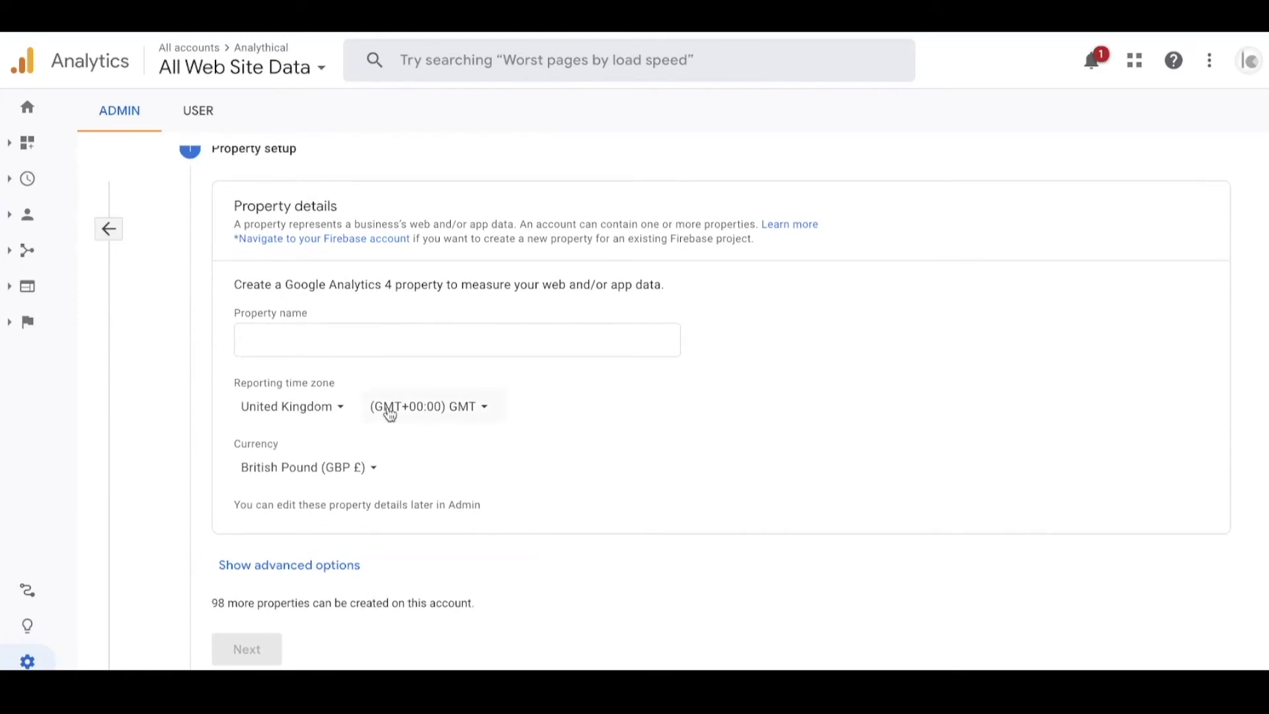
scroll(390, 414, down, 1)
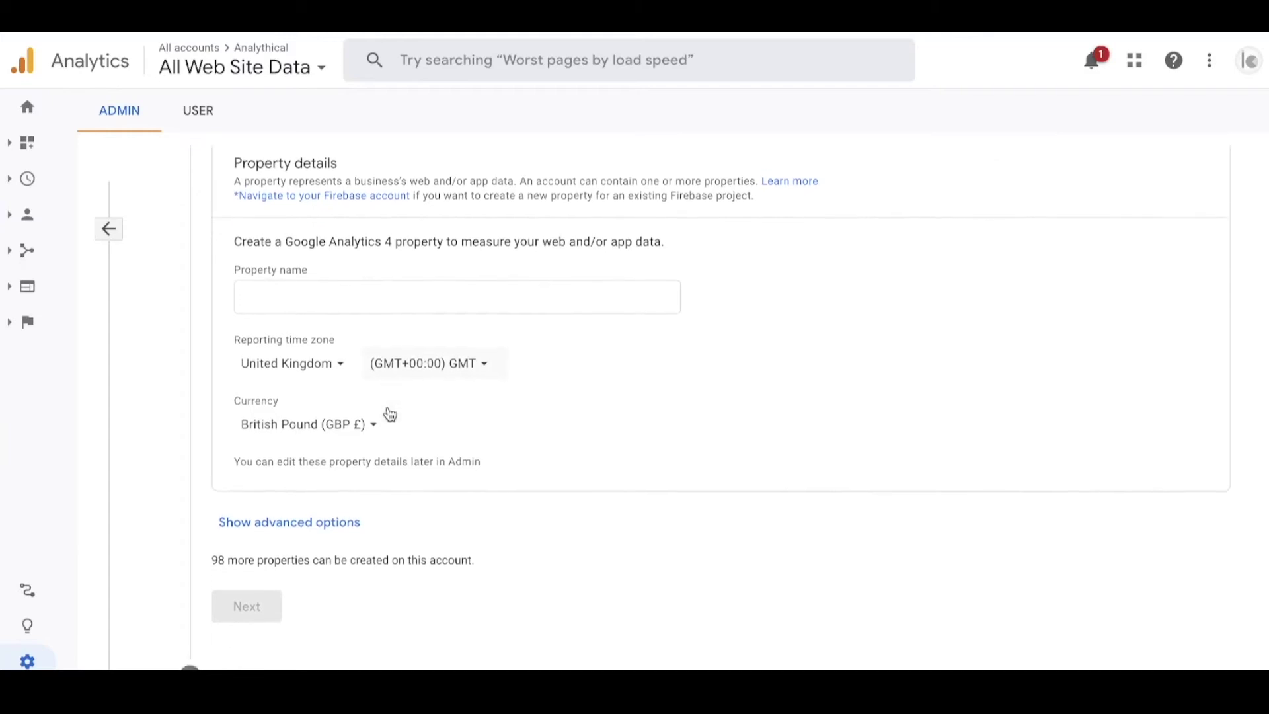
scroll(390, 415, up, 2)
scroll(390, 415, down, 1)
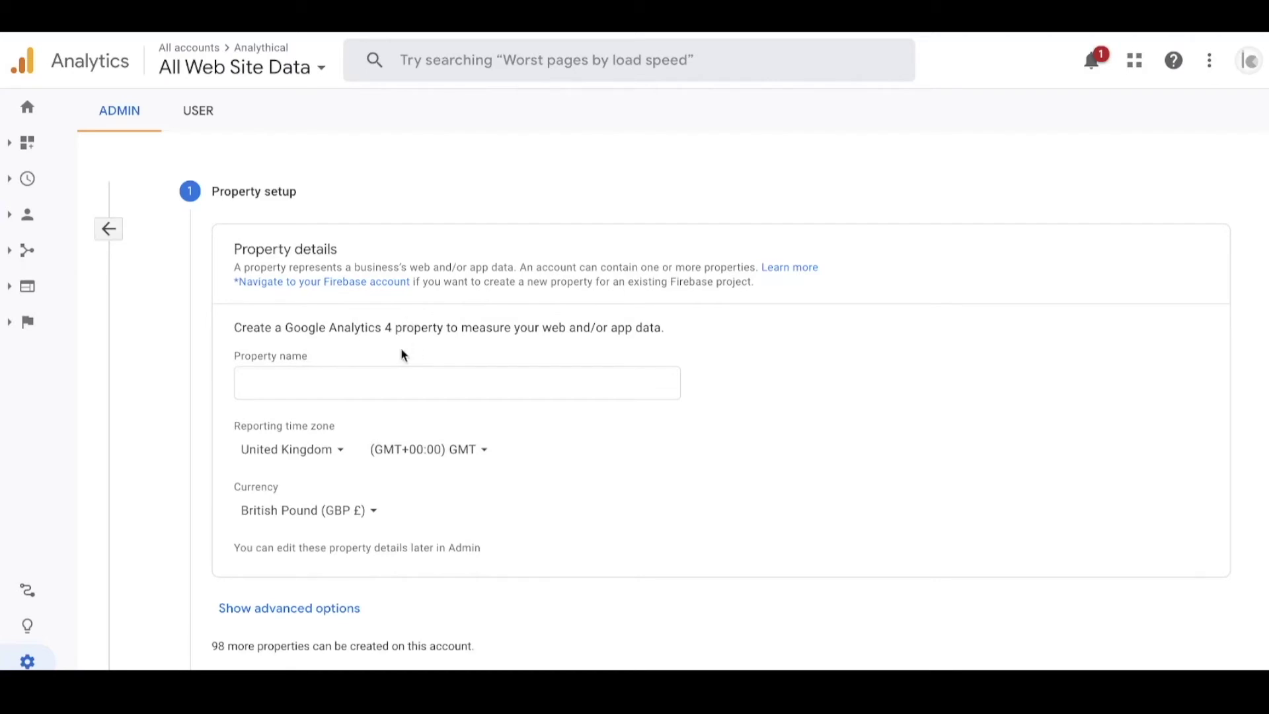
click(327, 610)
scroll(431, 565, down, 4)
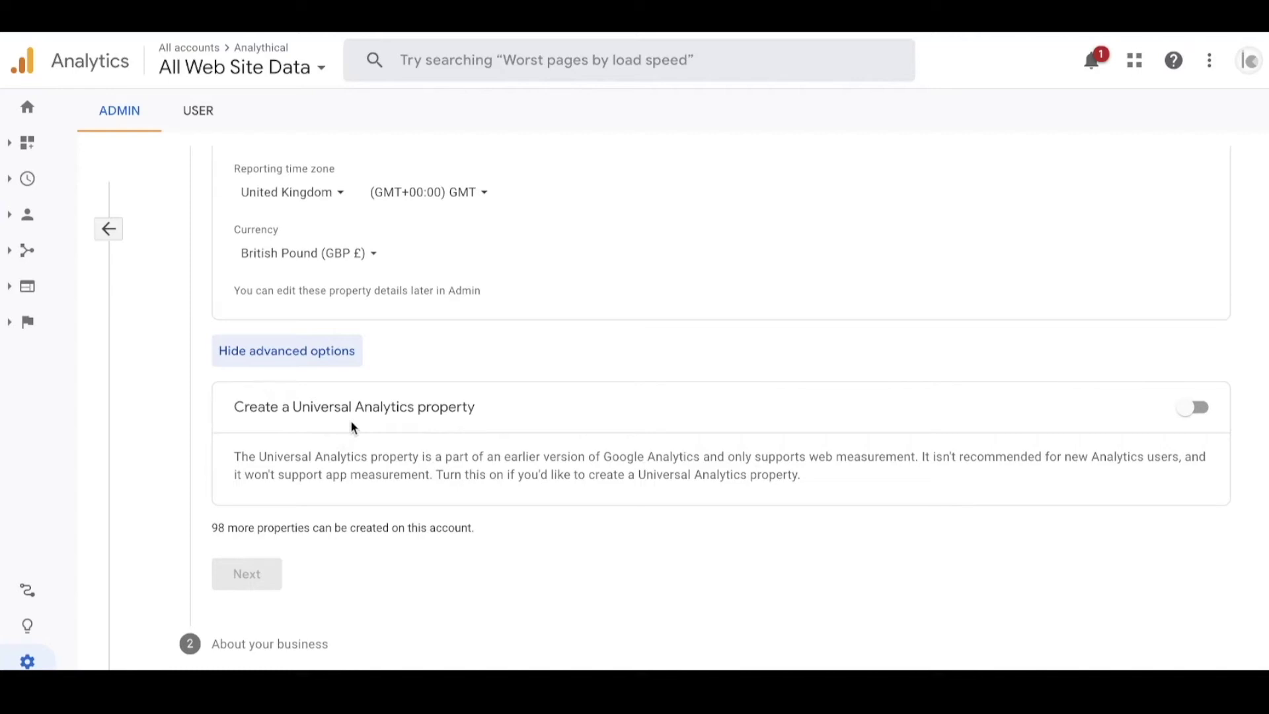
click(1190, 410)
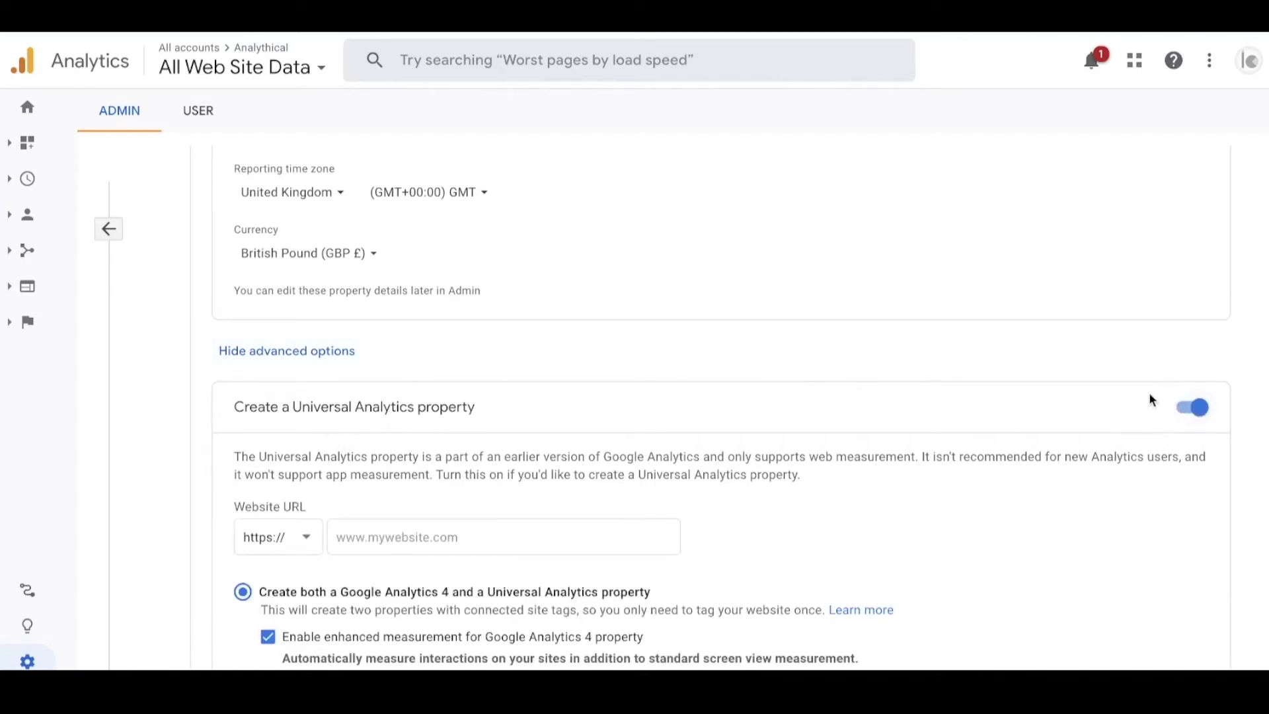
scroll(761, 435, down, 2)
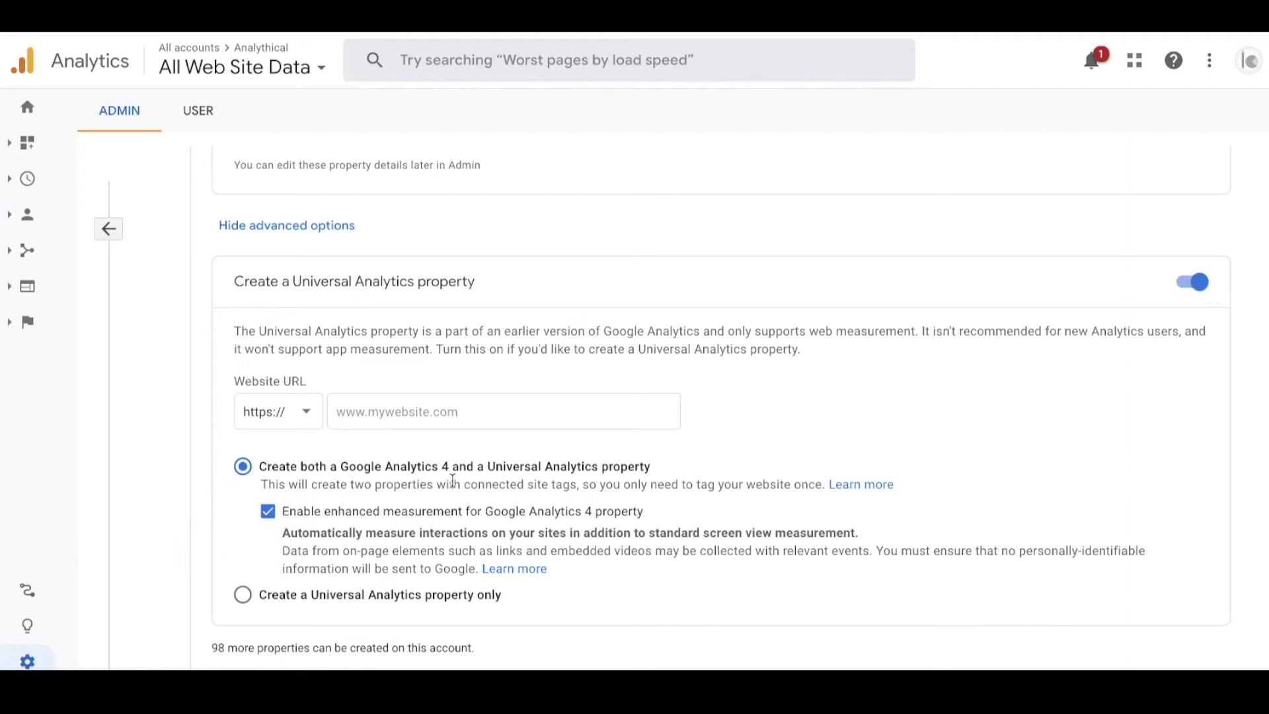
click(384, 410)
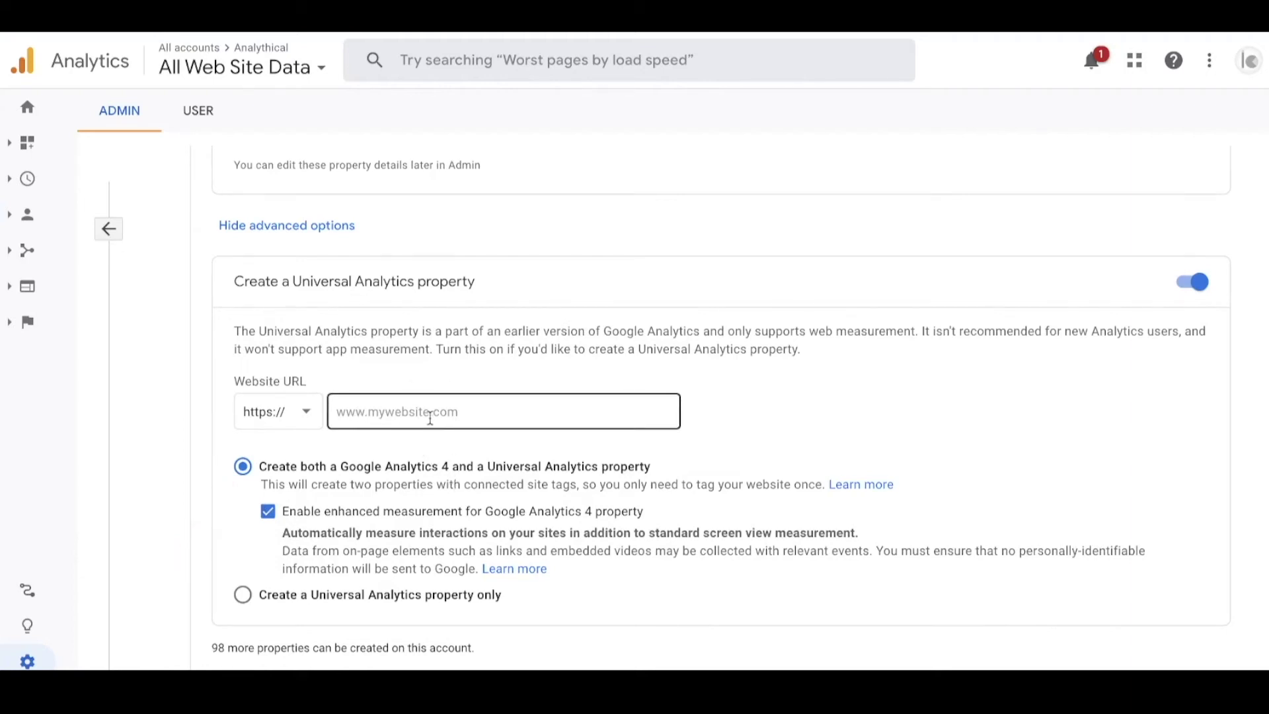
click(369, 411)
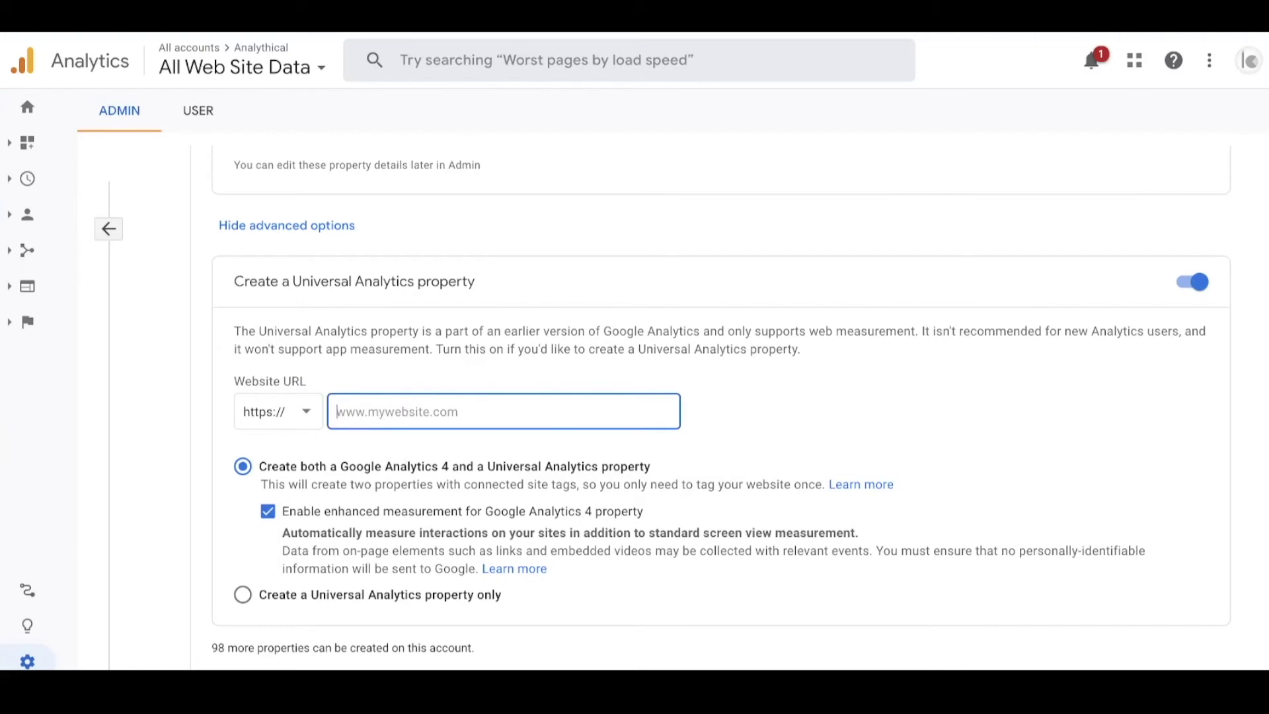
text(https://789-sandbox.weebly.com/)
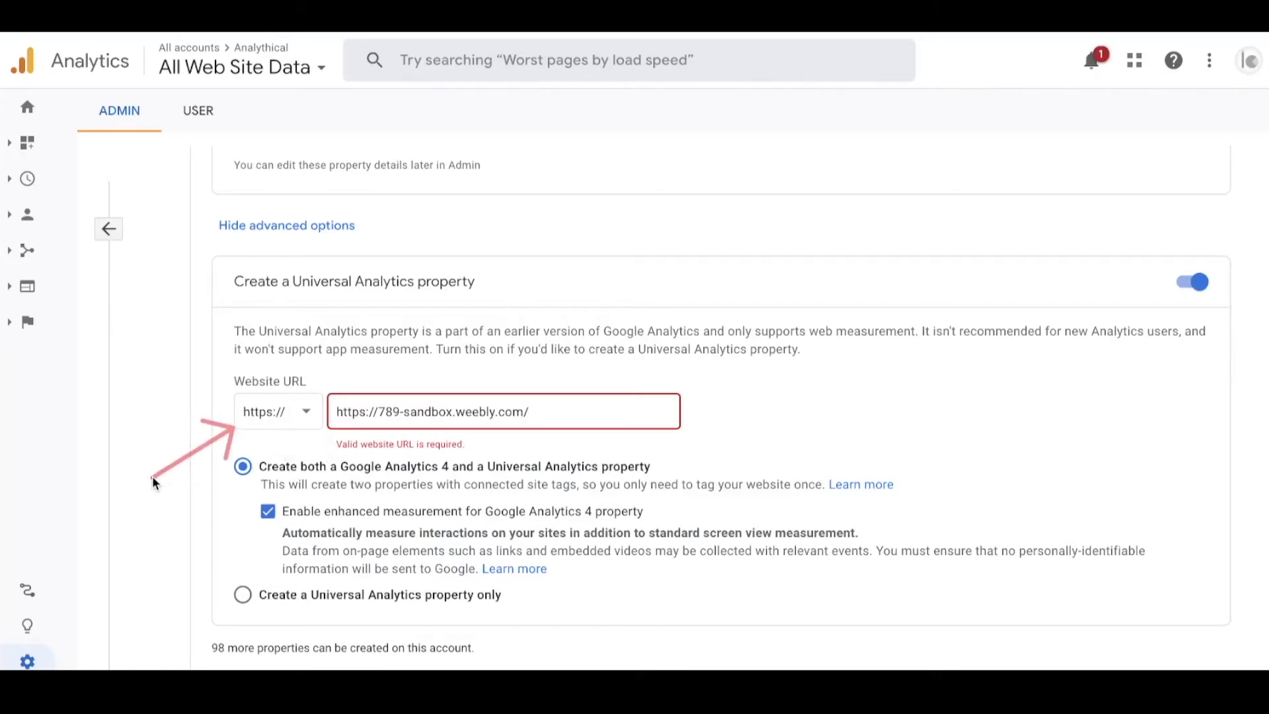
click(378, 410)
key(BackSpace)
key(BackSpace)
key(BackSpace)
key(BackSpace)
key(BackSpace)
key(BackSpace)
key(BackSpace)
key(BackSpace)
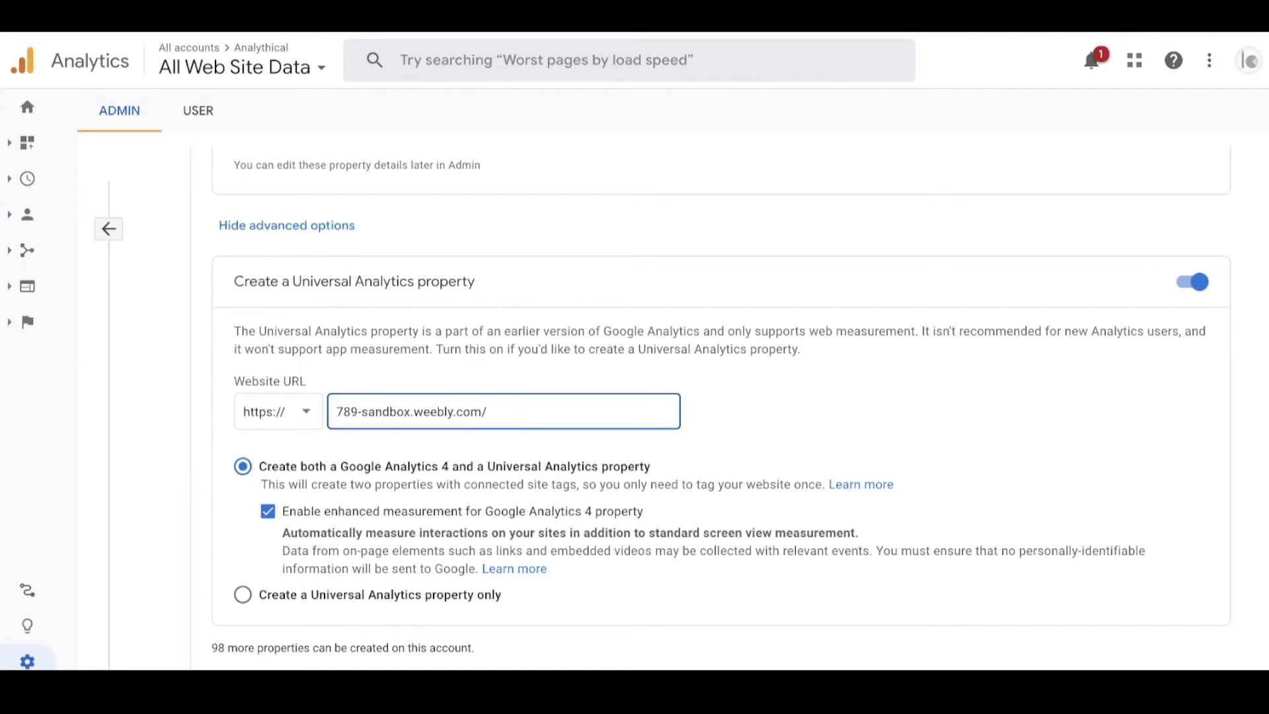
Name the new property "My Personal Blog".
scroll(402, 417, up, 5)
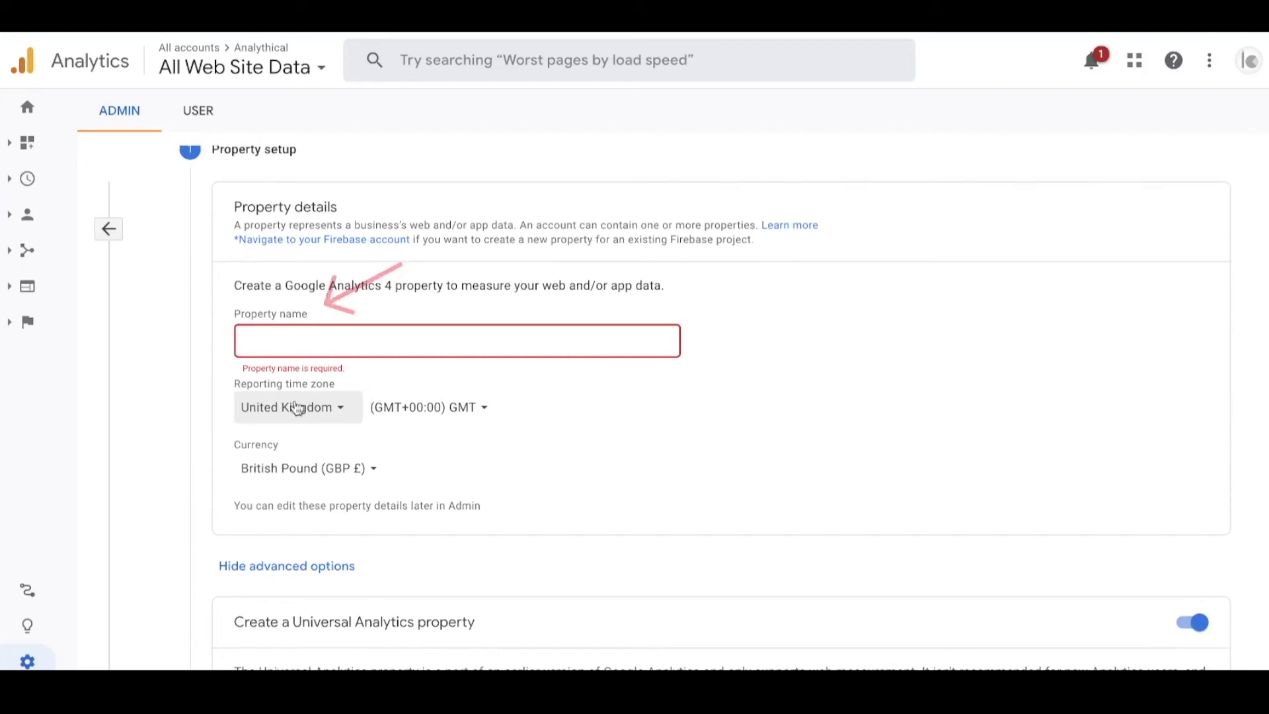
click(273, 348)
text(M)
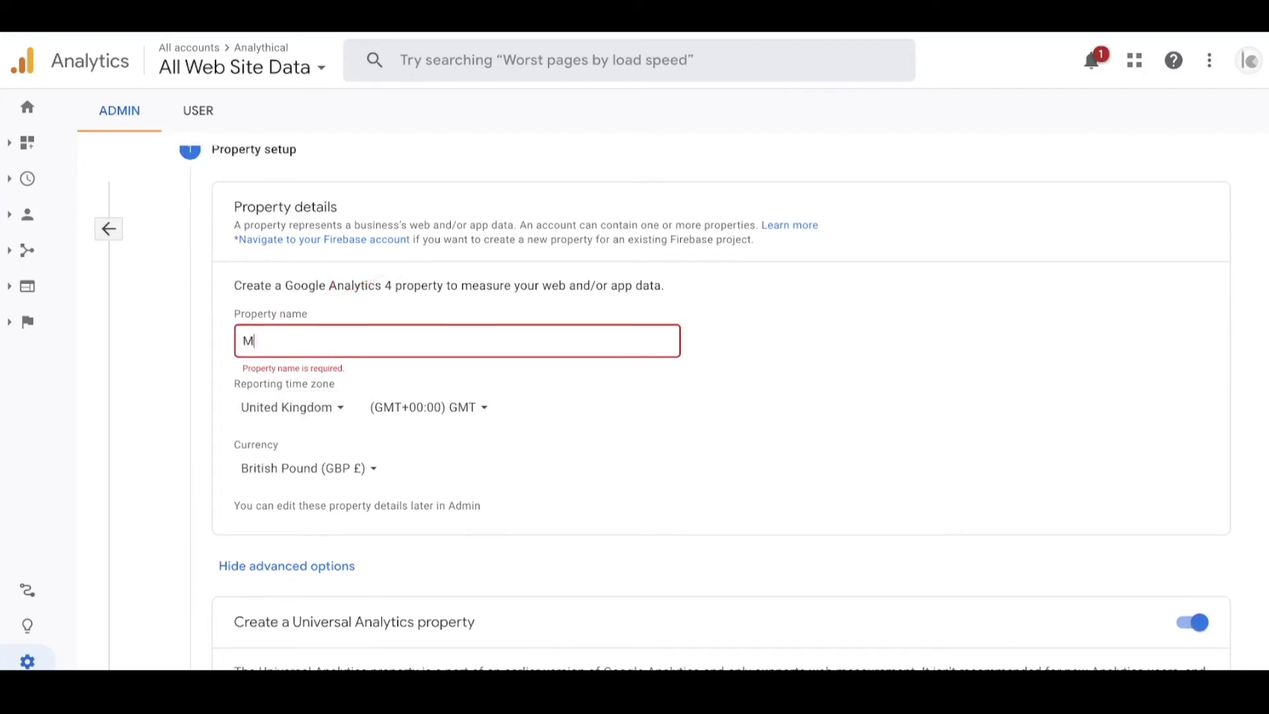
text(y Personal Blog)
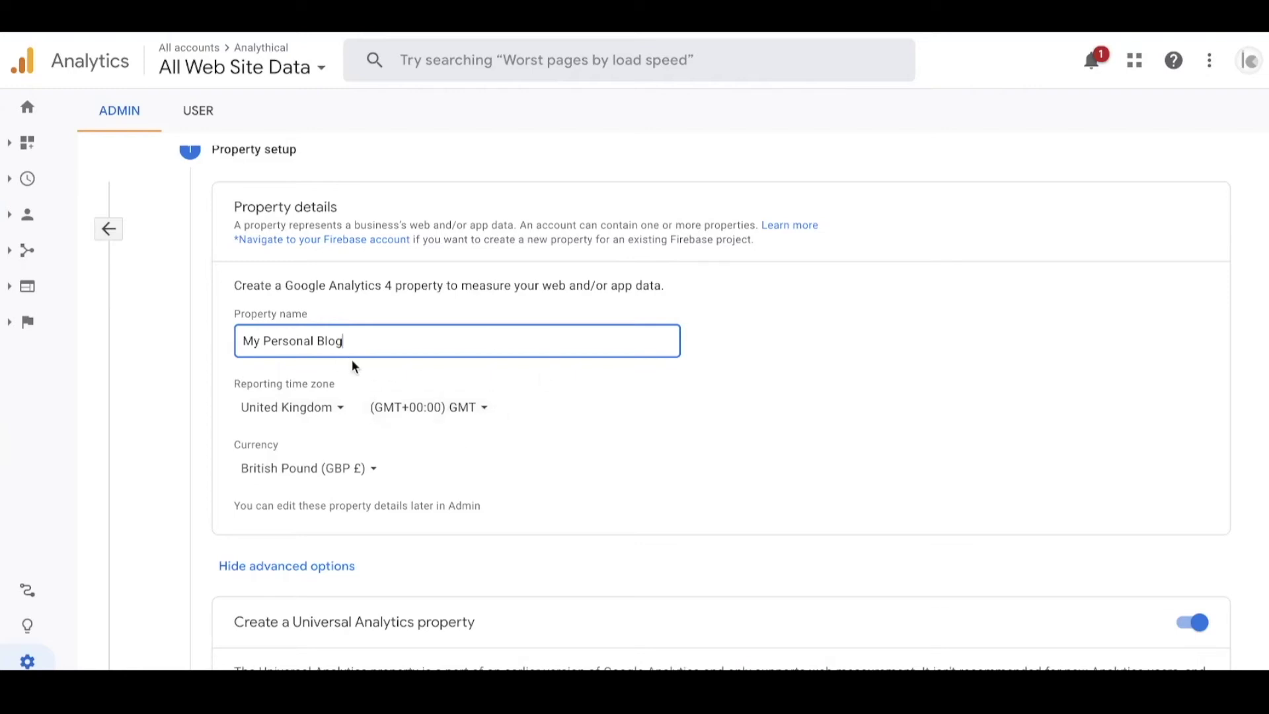
Set the reporting time zone country to Australia and the currency to Australian Dollar (AUD A$).
click(312, 420)
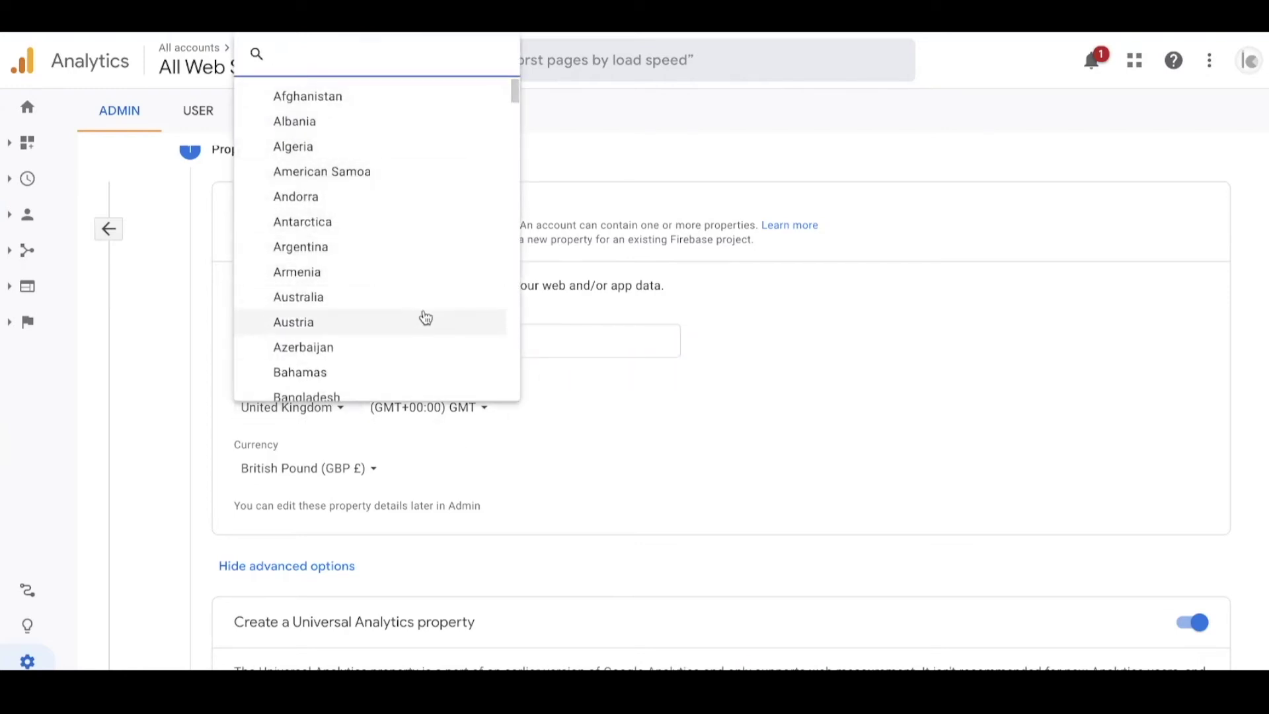
click(337, 293)
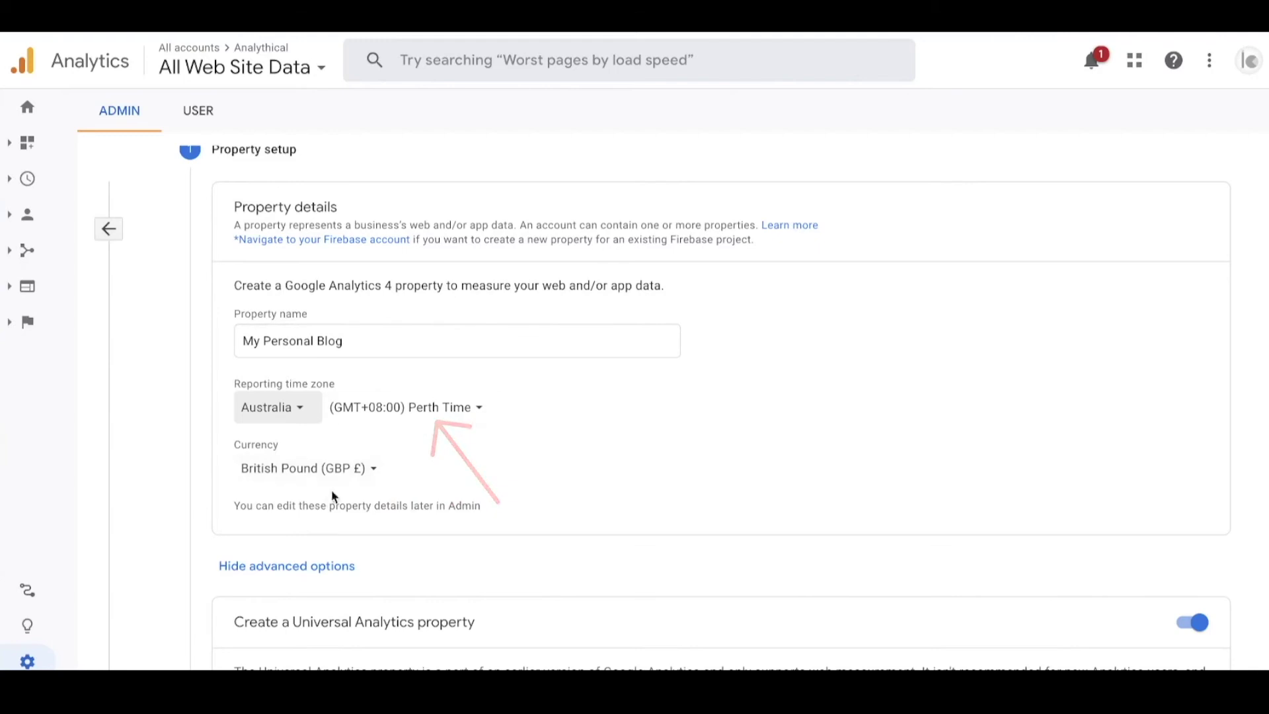
click(343, 469)
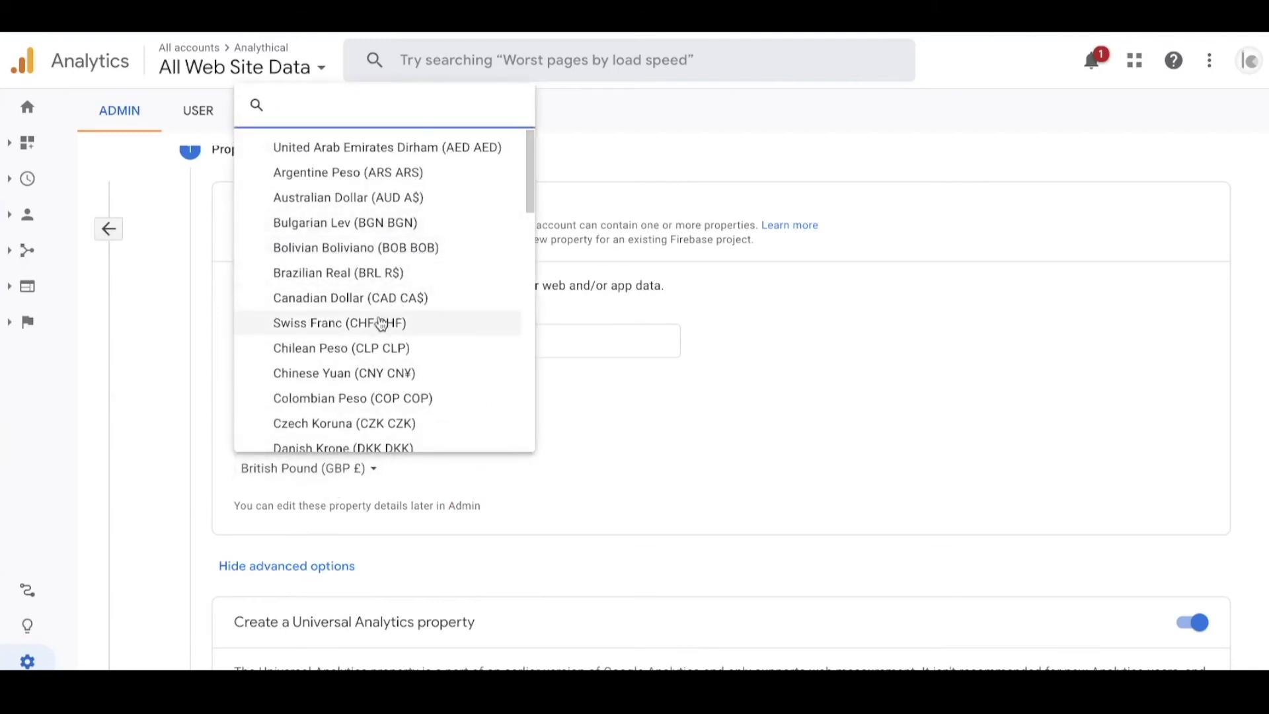
click(390, 198)
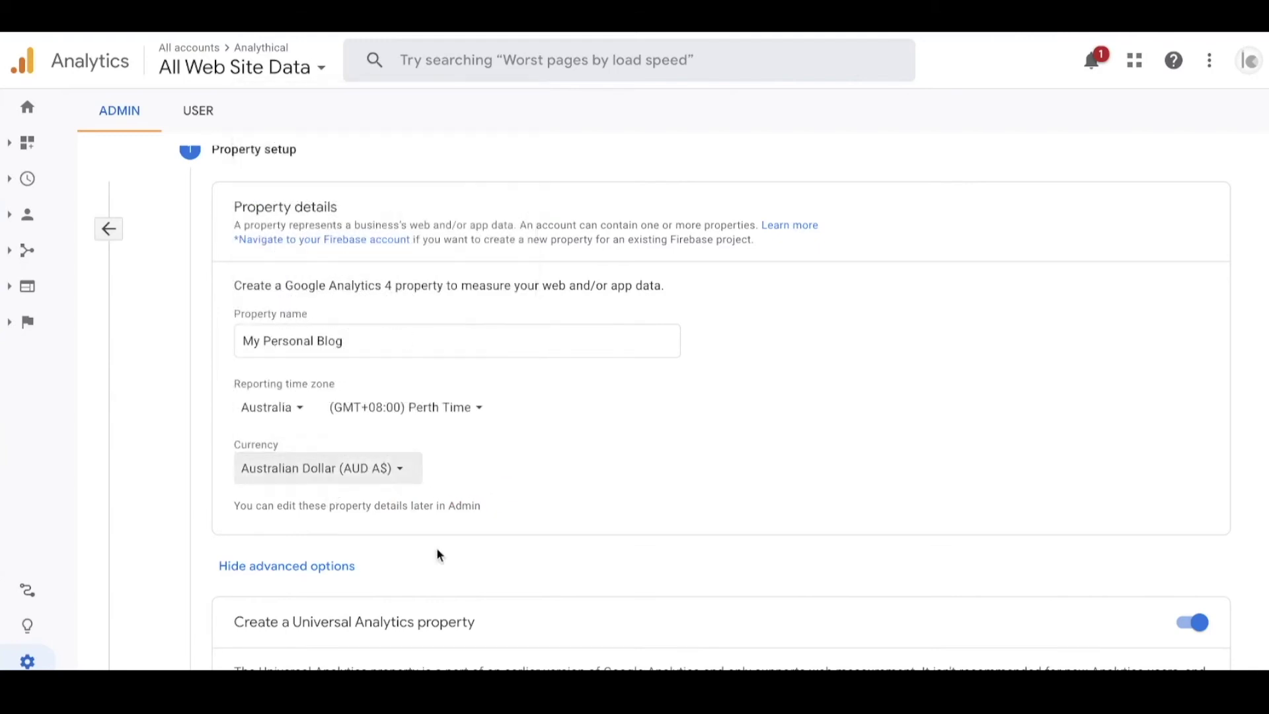
Review the property details and Universal Analytics options, and continue to the business information.
drag(440, 470, 566, 440)
scroll(565, 439, down, 7)
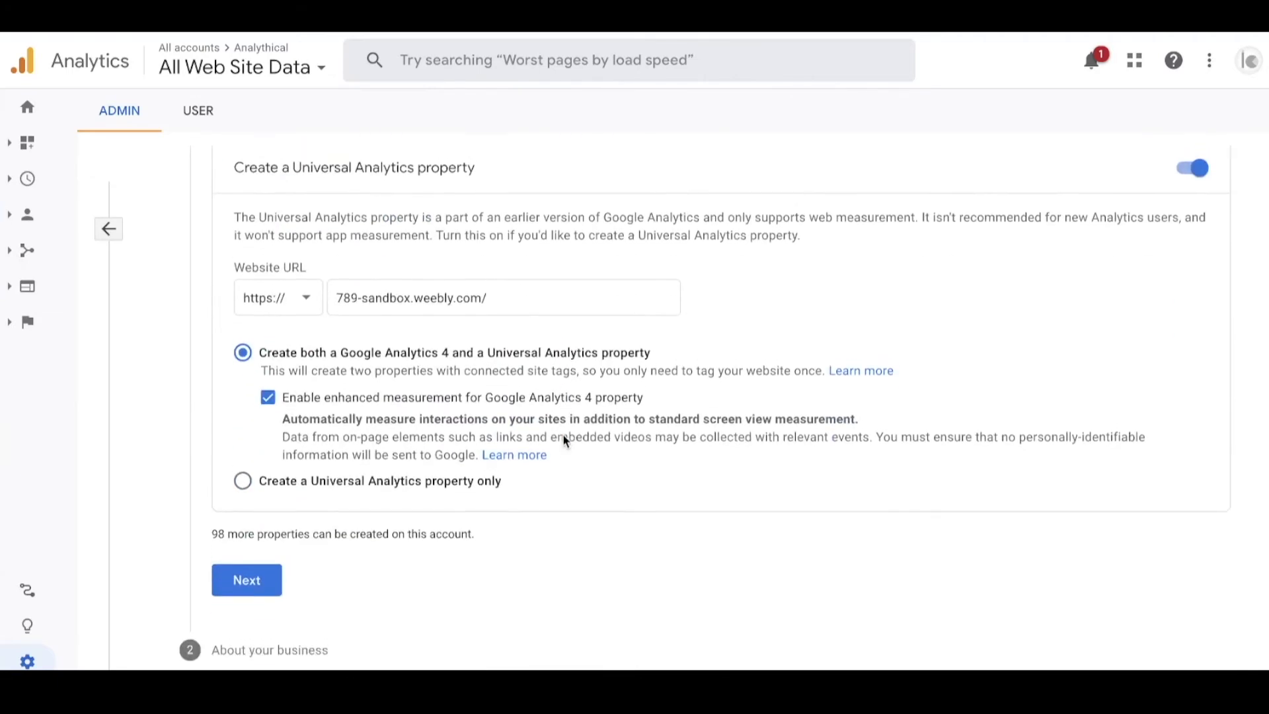
scroll(564, 440, up, 7)
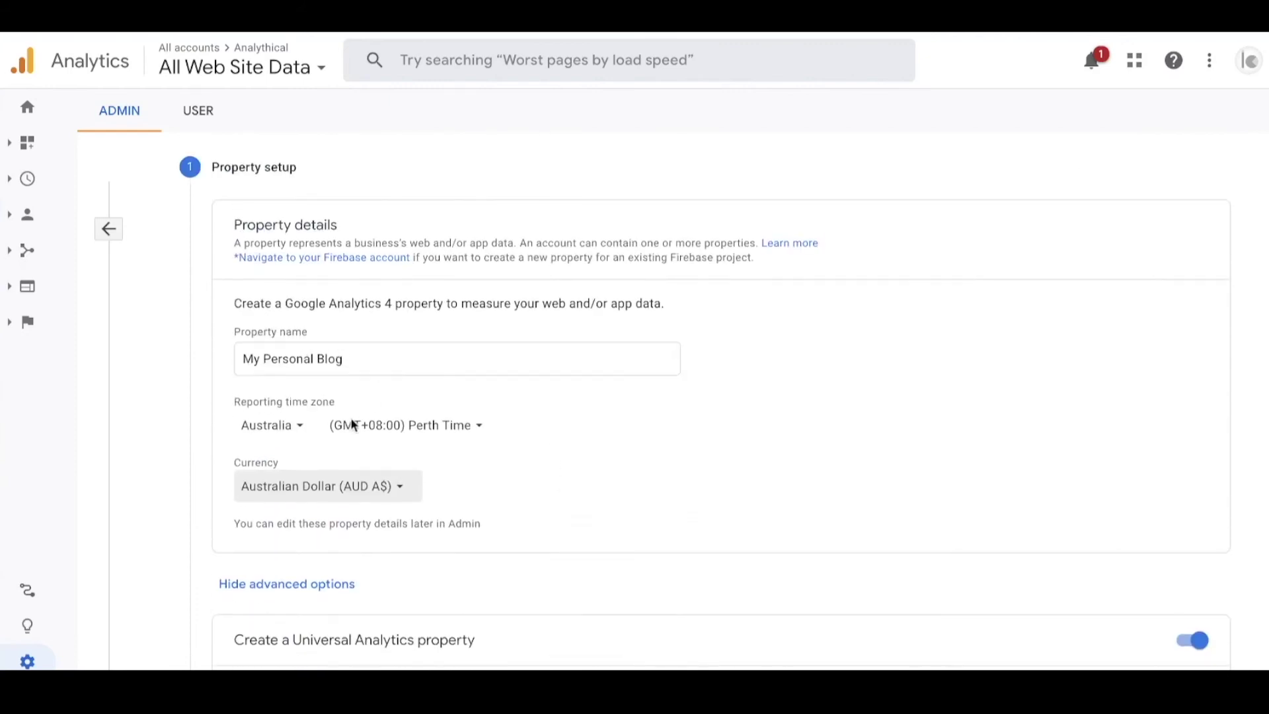
scroll(398, 523, down, 5)
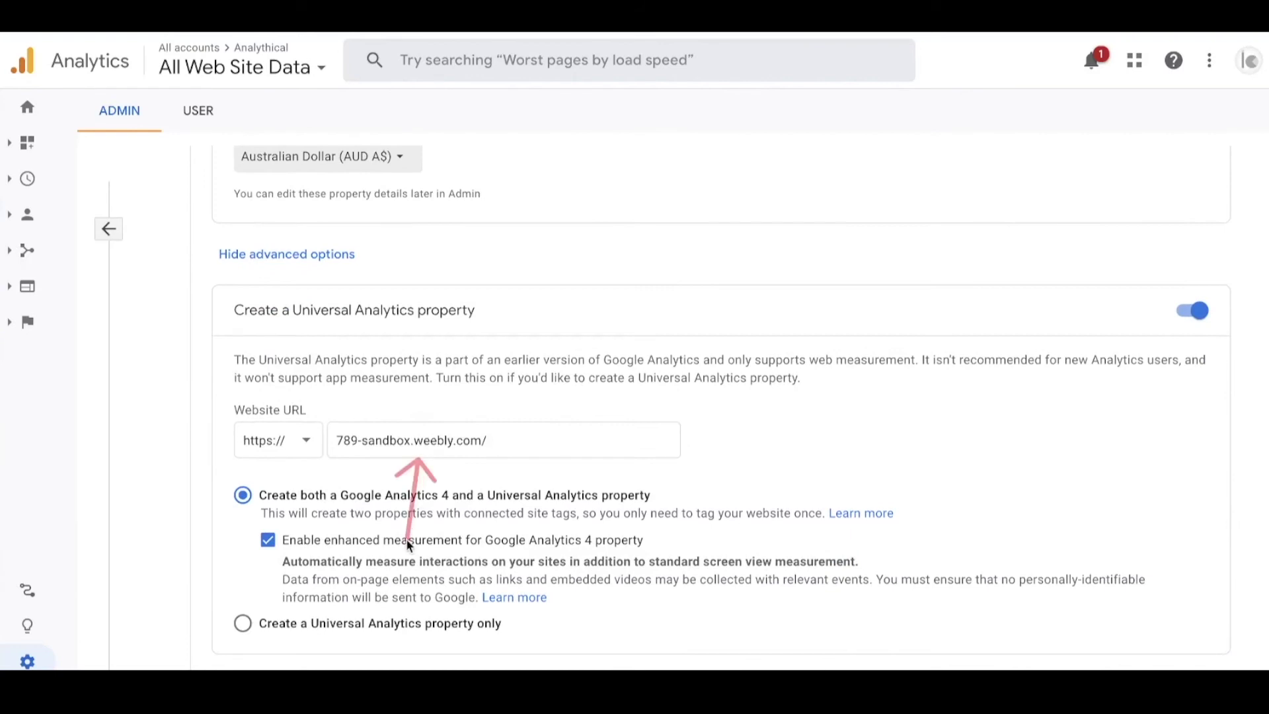
scroll(406, 538, down, 2)
drag(251, 382, 196, 450)
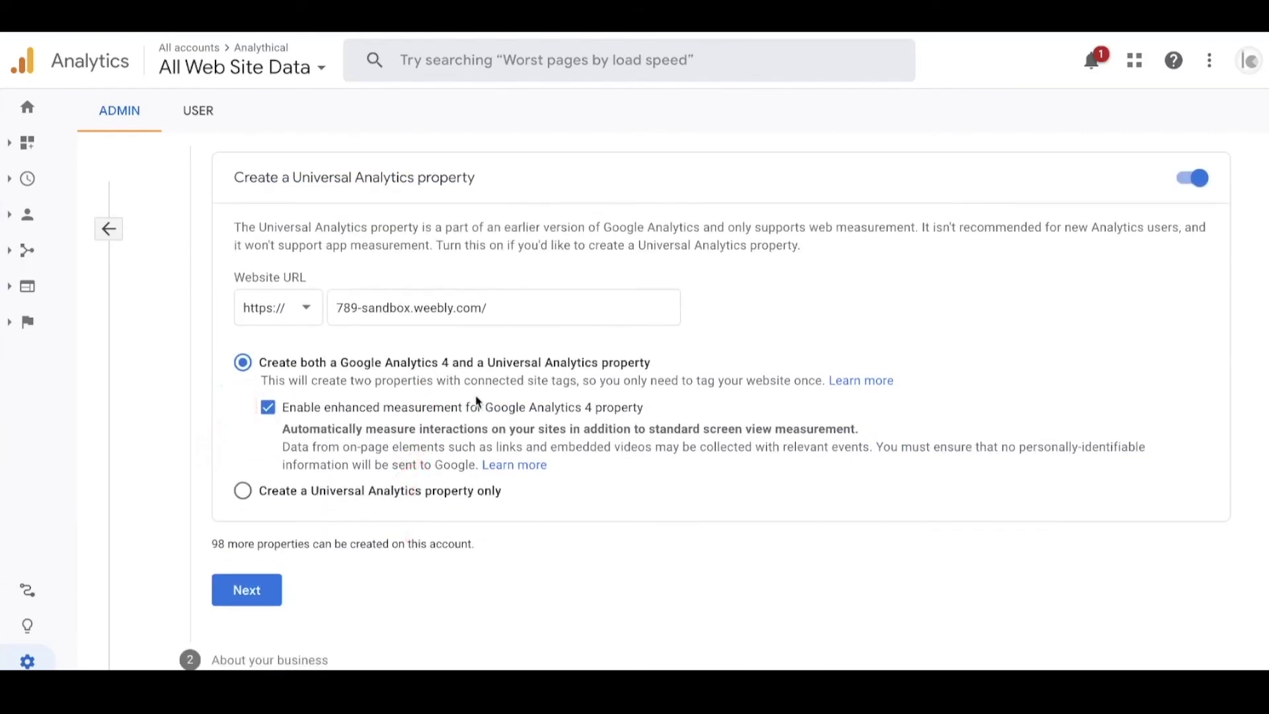
scroll(345, 558, down, 1)
click(264, 572)
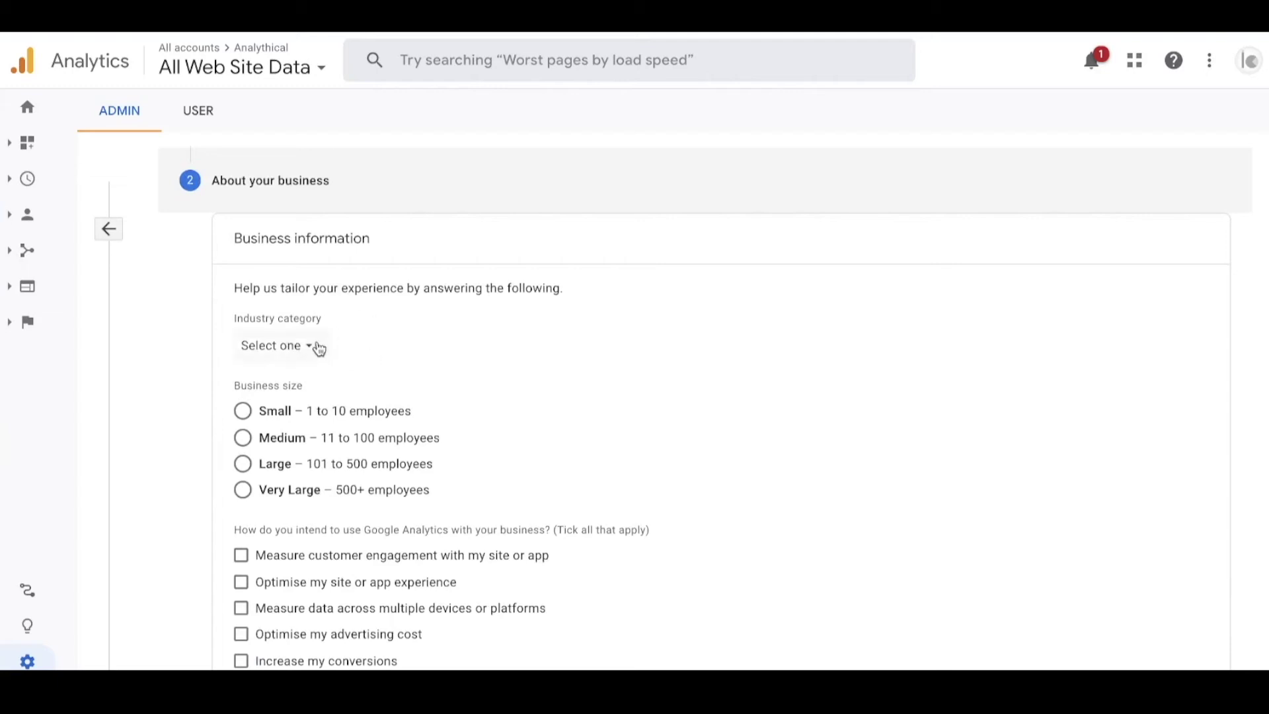
Set the industry category to Travel and the business size to Small – 1 to 10 employees.
click(290, 350)
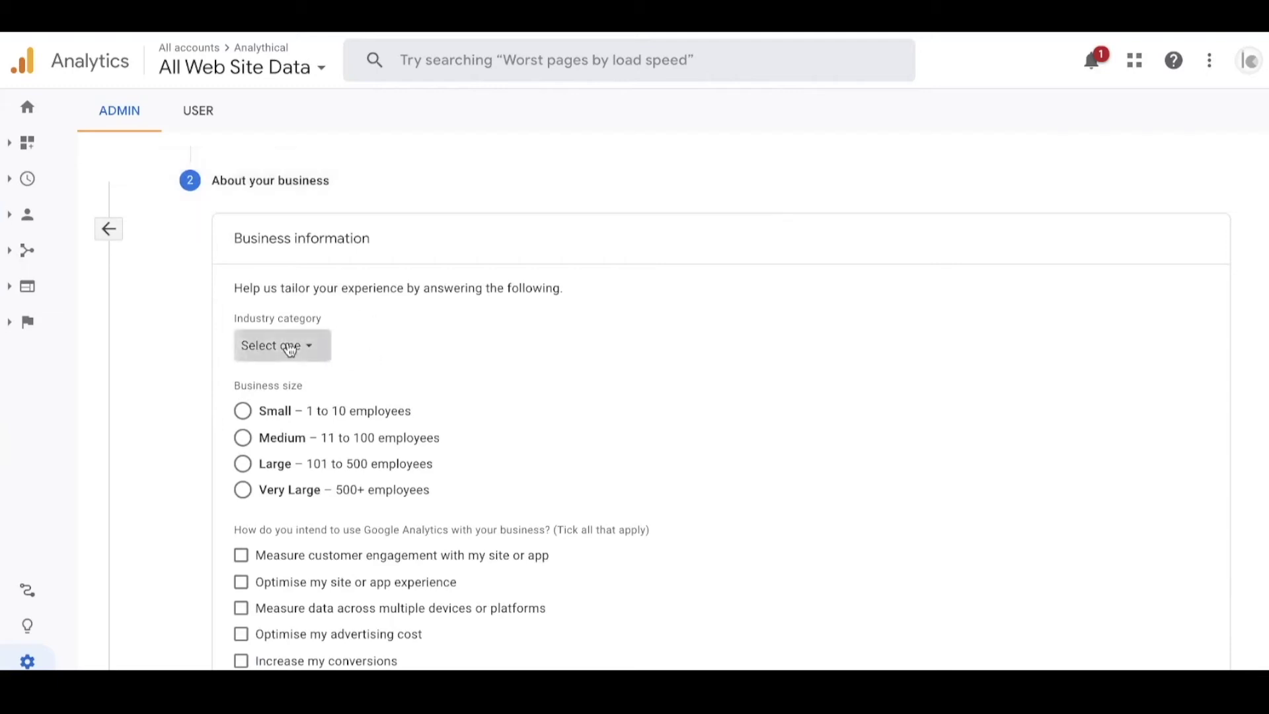
click(503, 330)
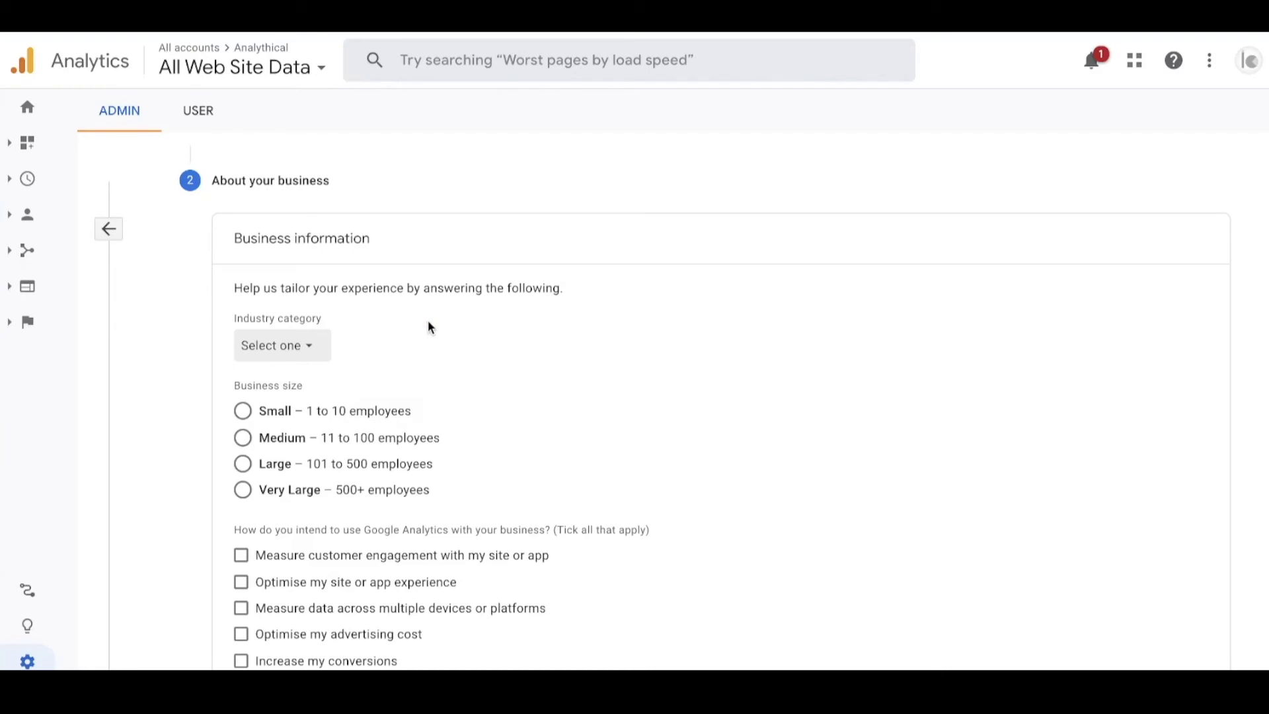
click(309, 349)
text(tra)
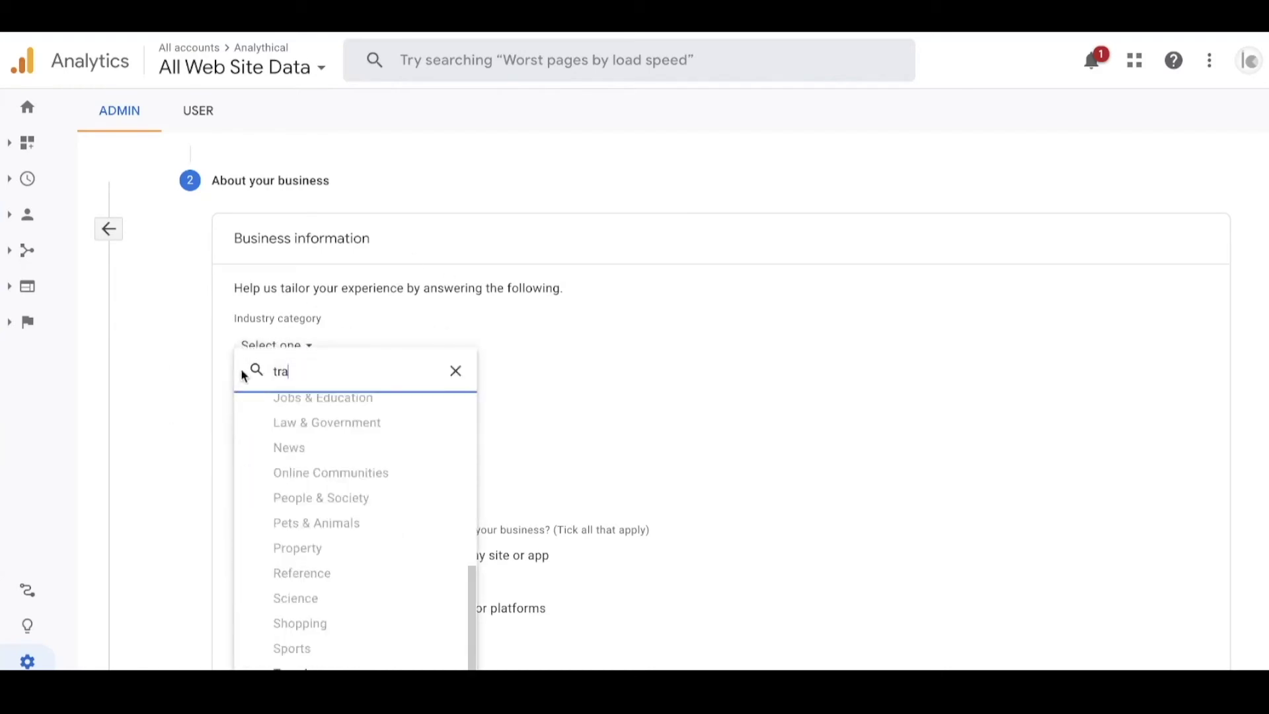
click(297, 666)
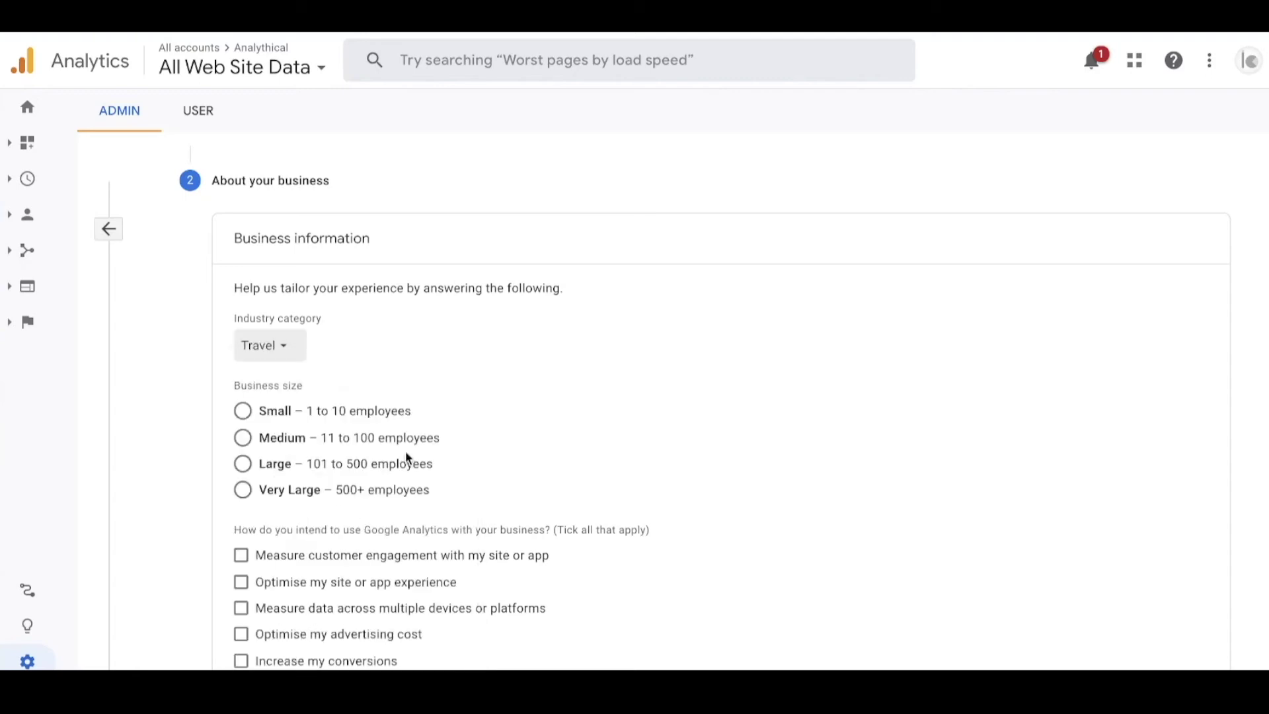
click(274, 414)
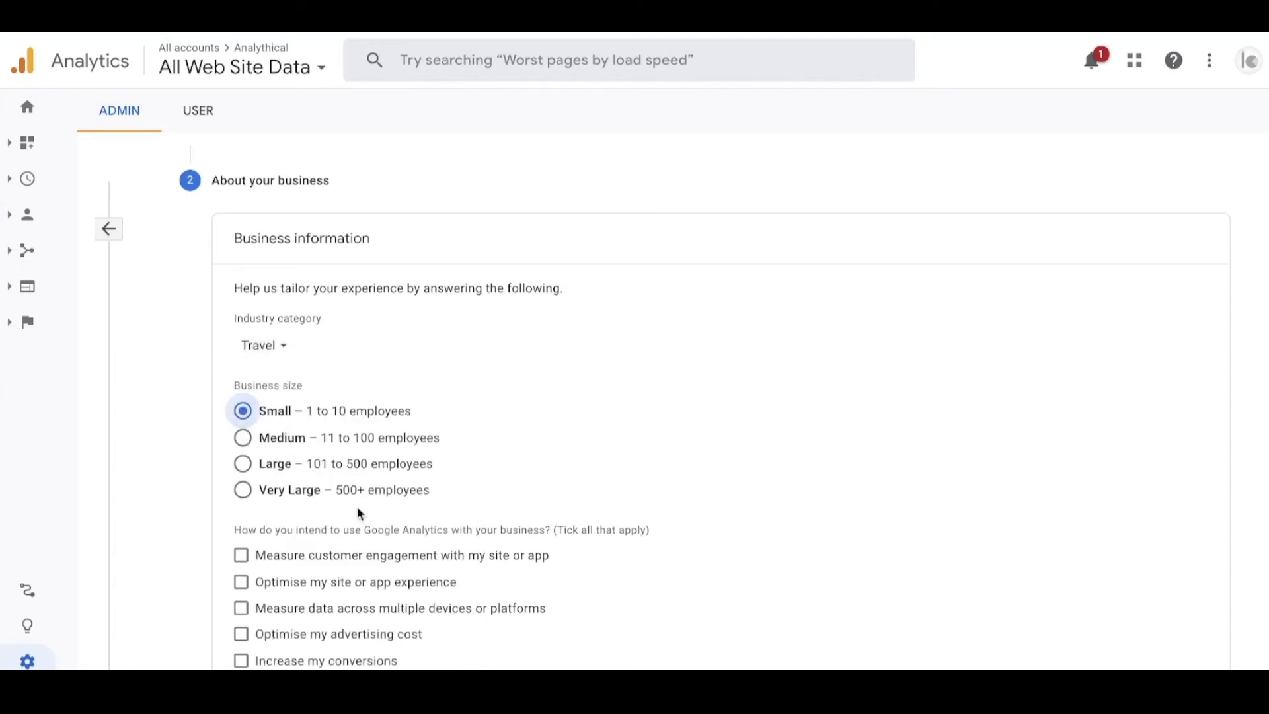
Select "Optimise my site or app experience" and "Optimise my advertising cost" as intended uses, and create the property.
scroll(360, 513, down, 4)
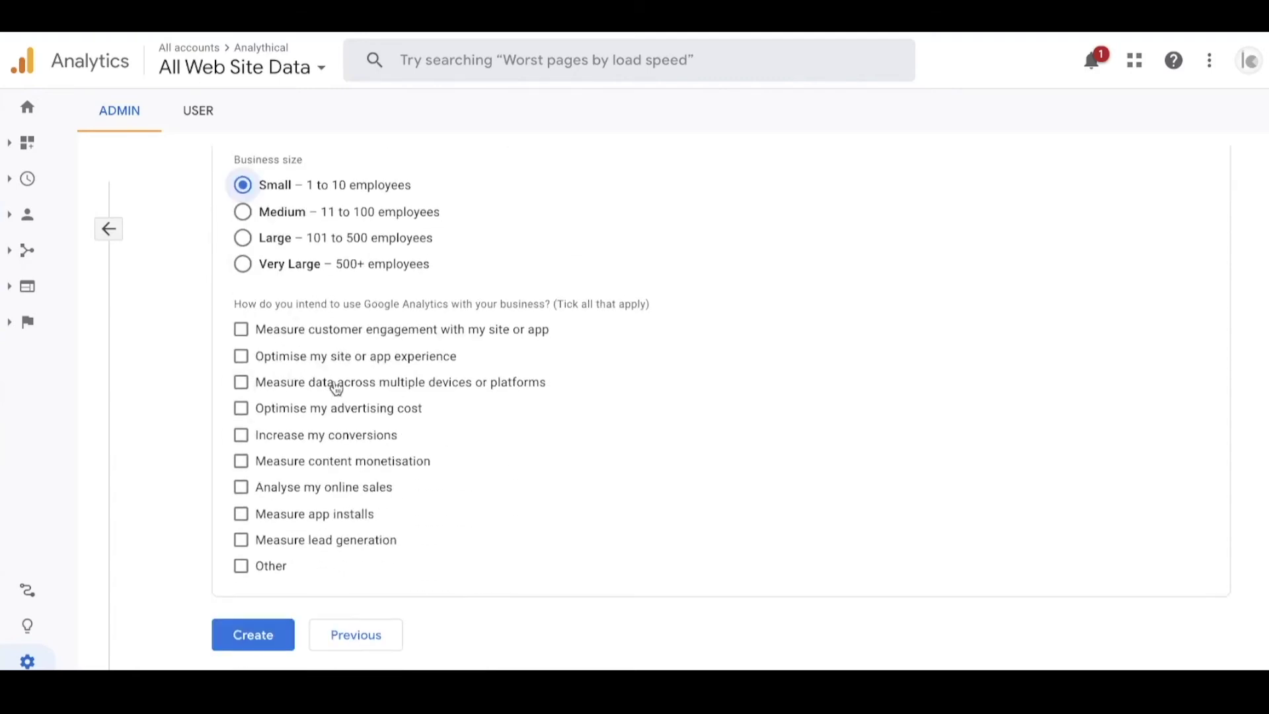
click(293, 356)
click(294, 411)
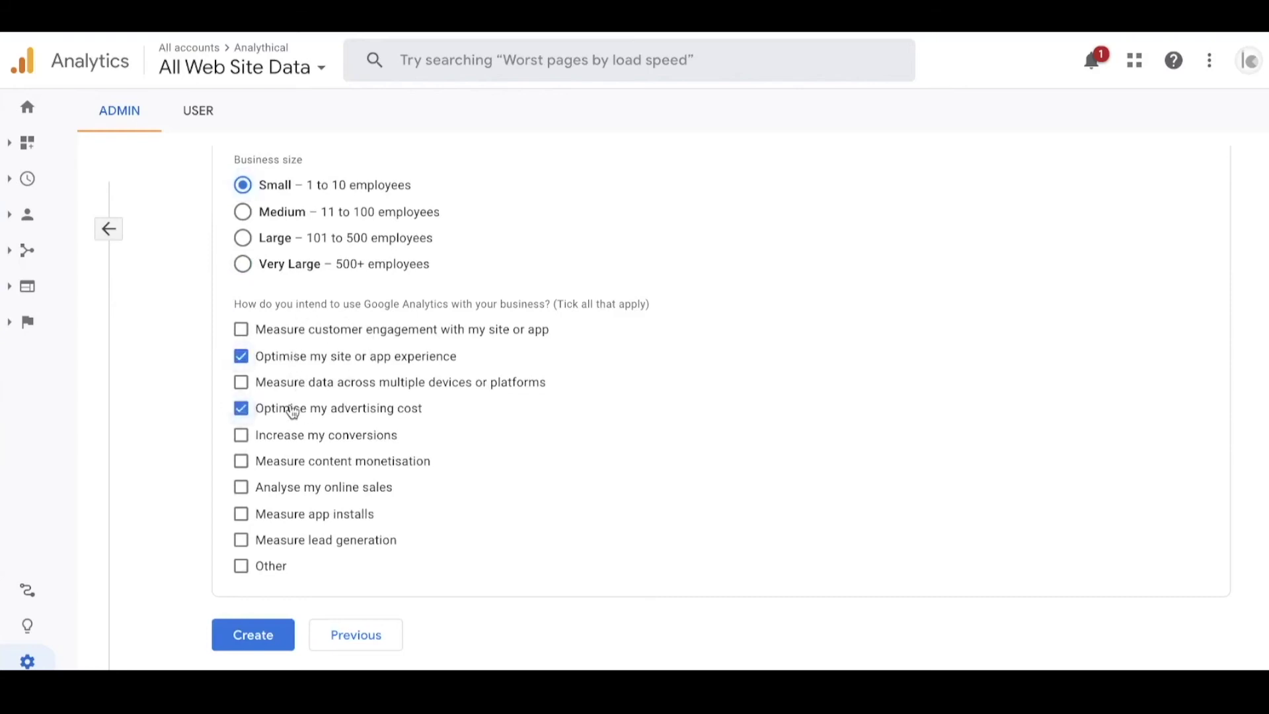
click(264, 637)
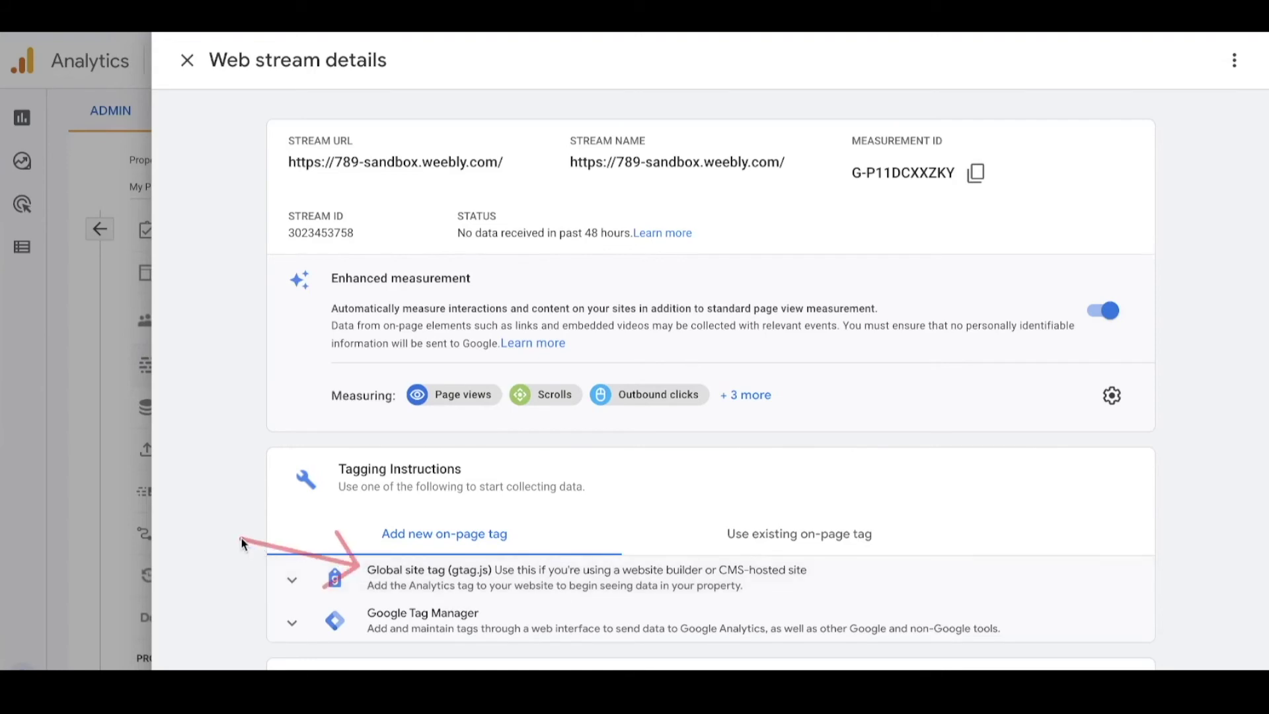
Expand the Global site tag (gtag.js) instructions for the web stream and copy the GA4 tag snippet.
click(331, 571)
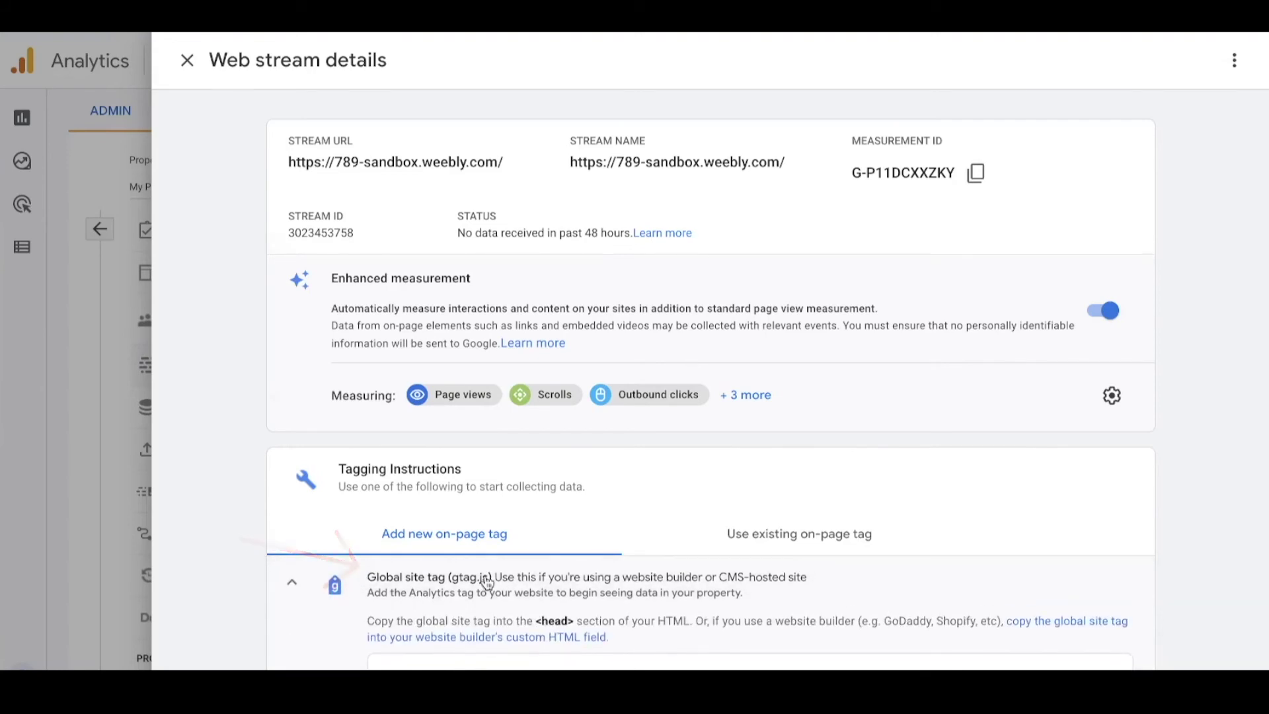
scroll(486, 576, down, 3)
scroll(486, 577, down, 1)
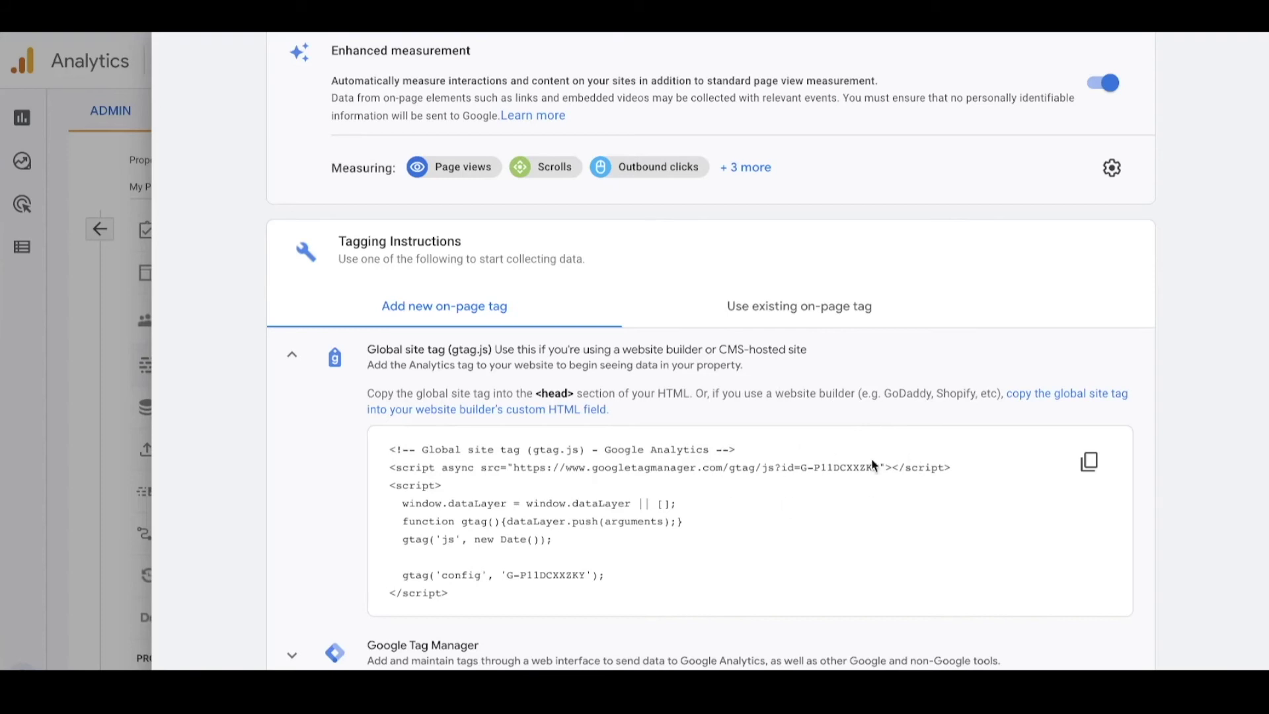
click(1094, 466)
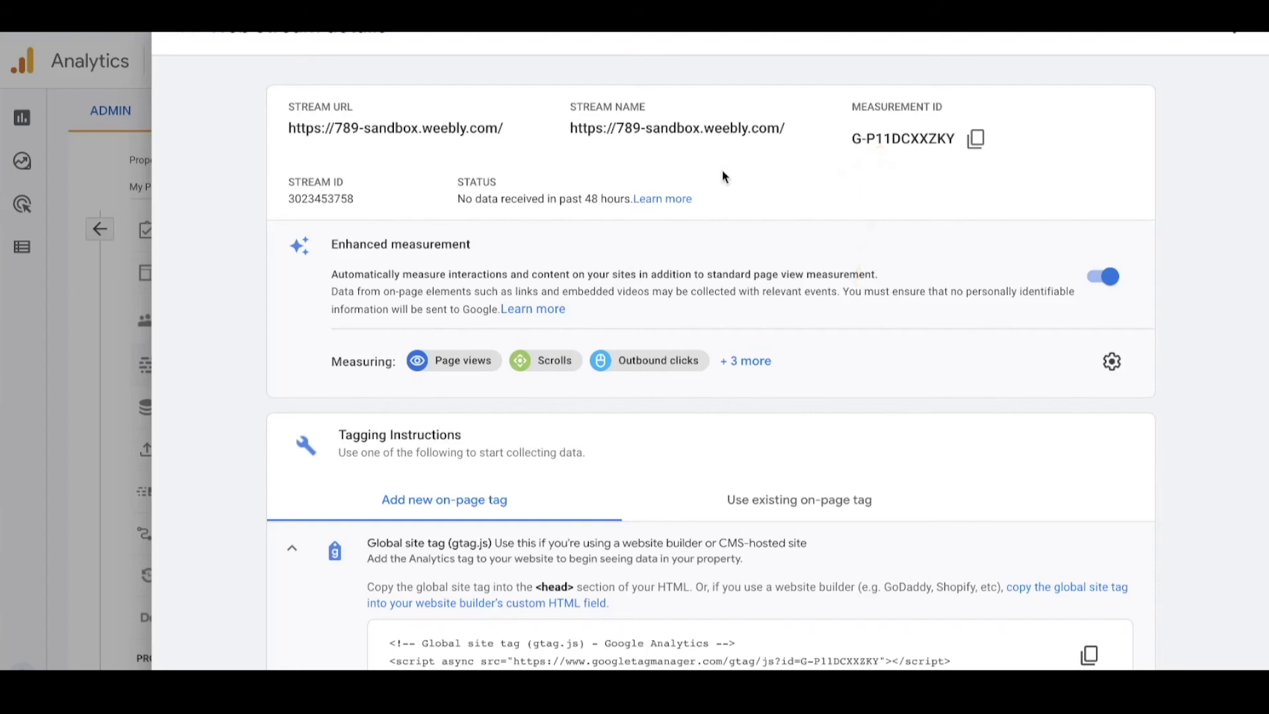
scroll(594, 491, down, 3)
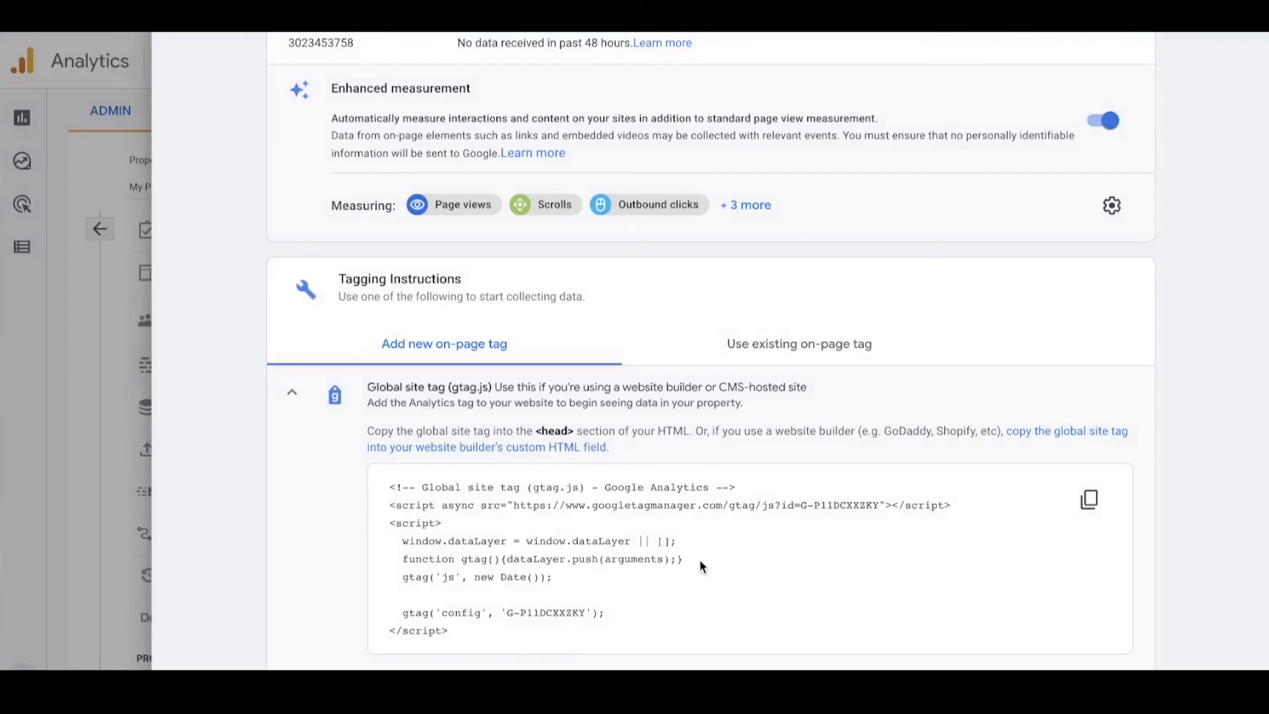
click(1090, 499)
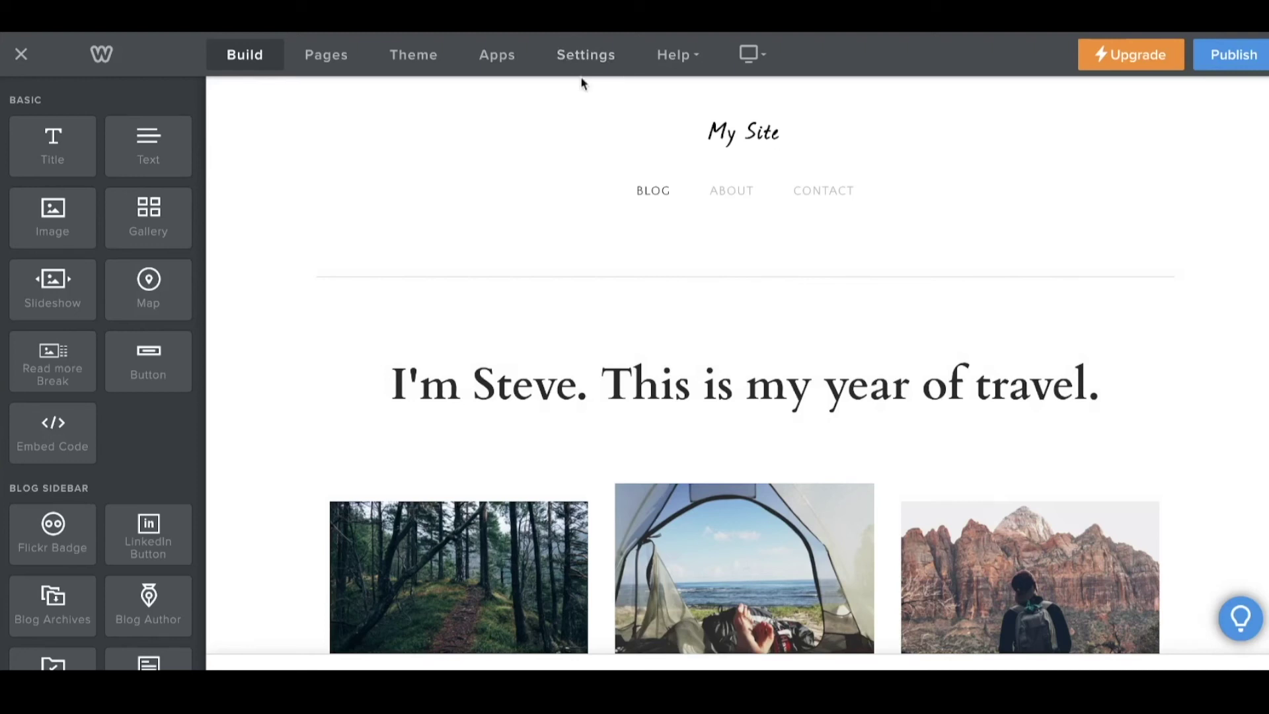
Switch to the Weebly editor and paste the GA4 global site tag into the Footer Code of the site's SEO settings.
click(593, 56)
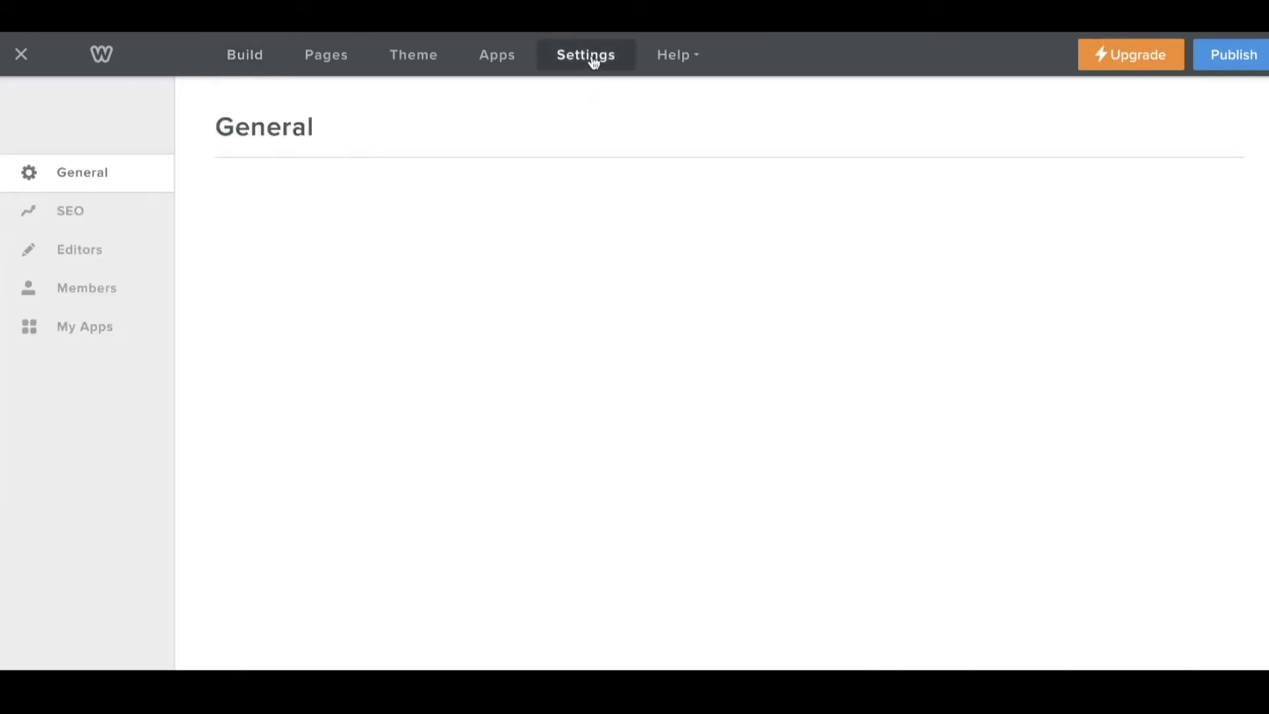
click(71, 211)
scroll(386, 384, down, 2)
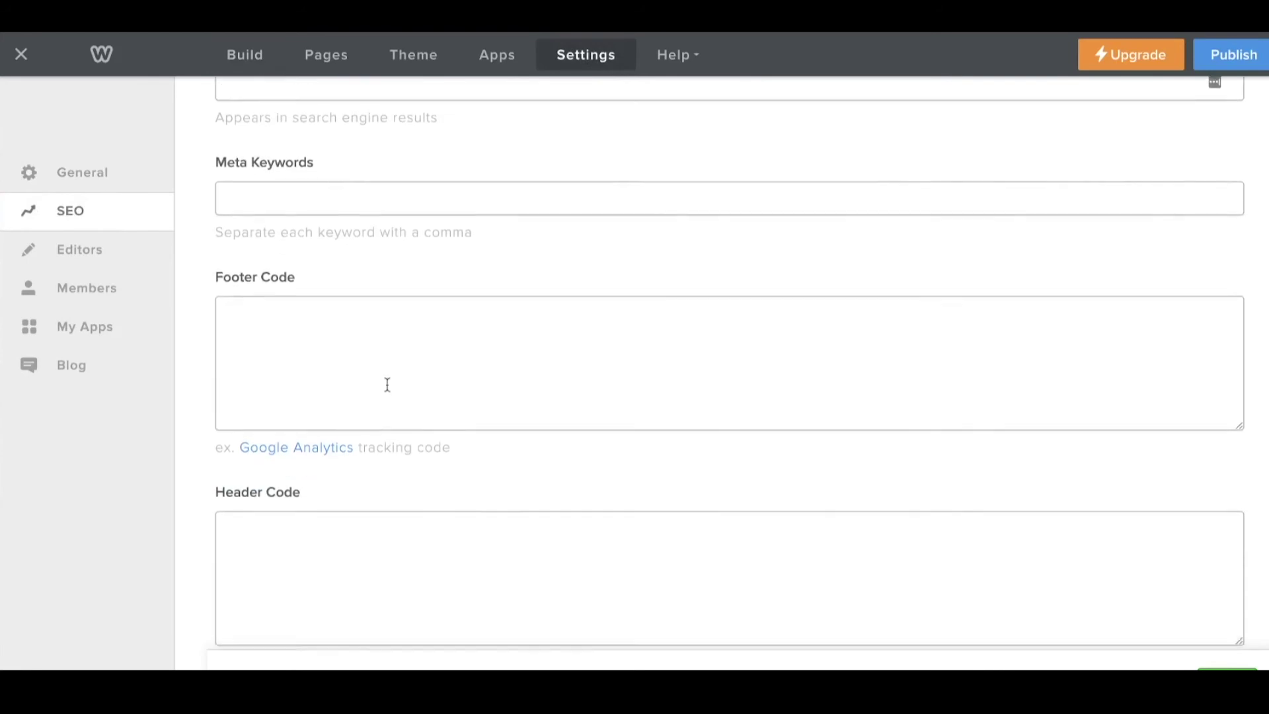
scroll(273, 488, down, 1)
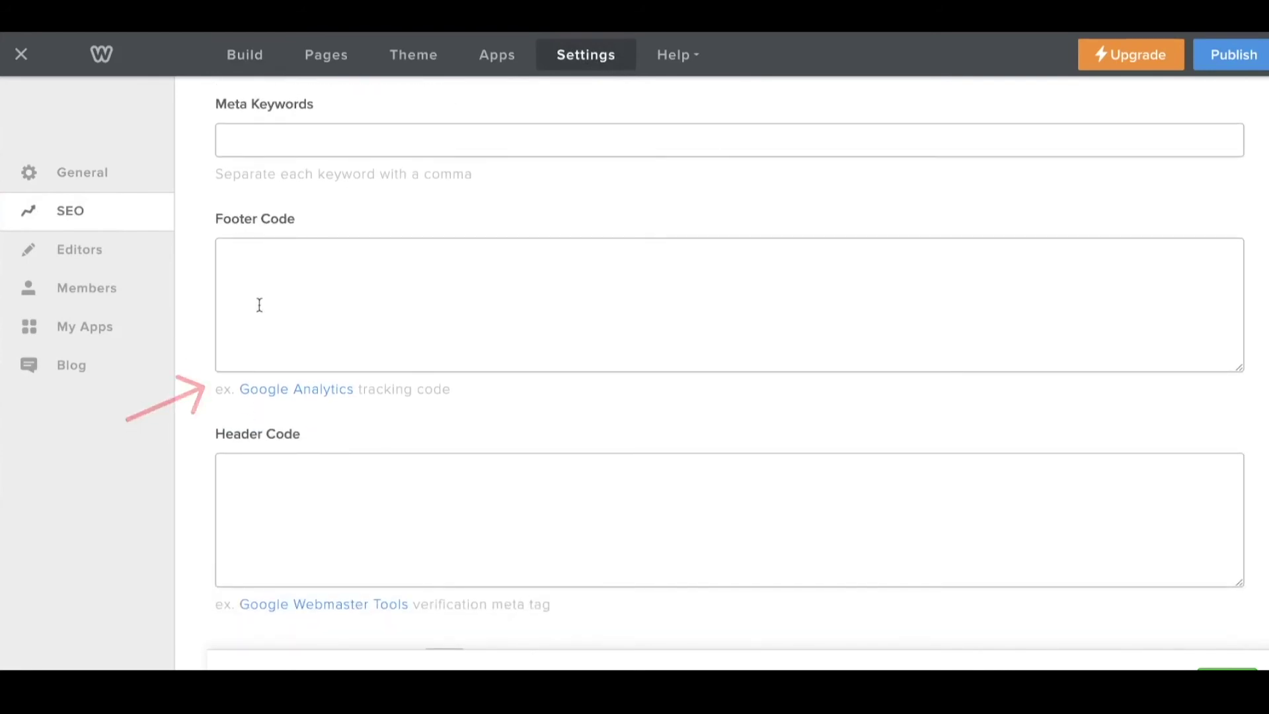
click(273, 269)
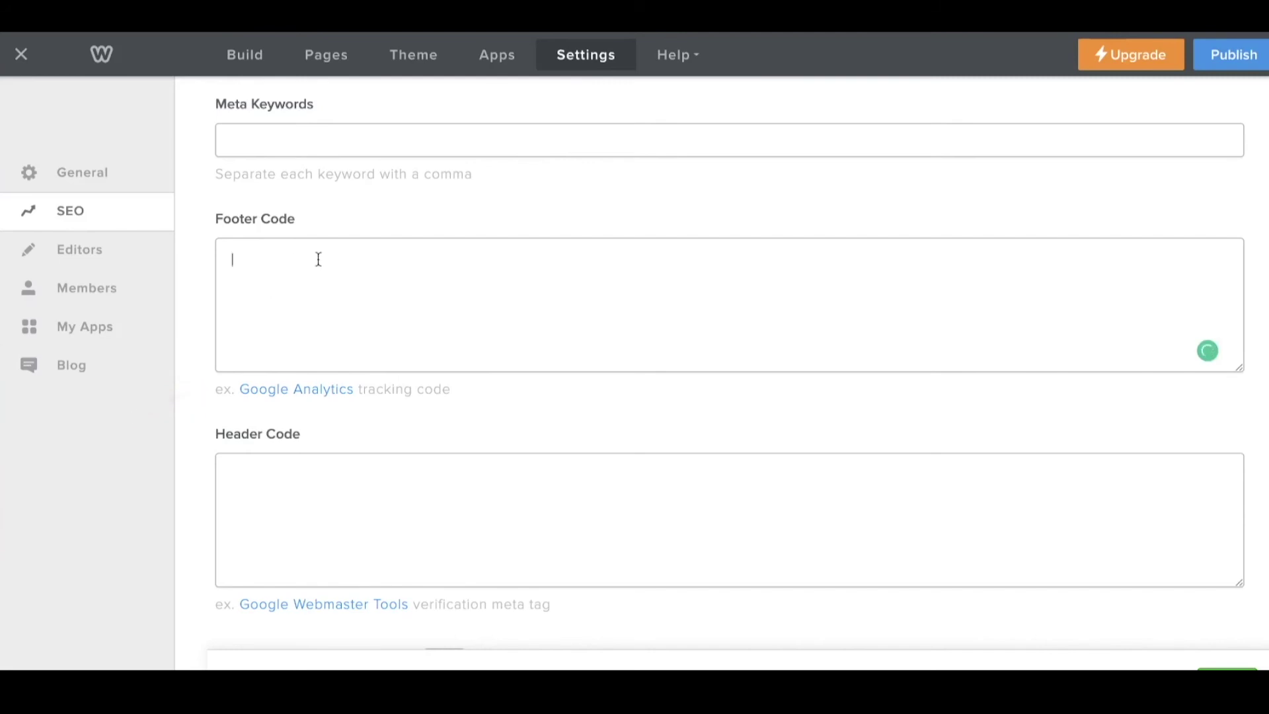
key(ctrl+v)
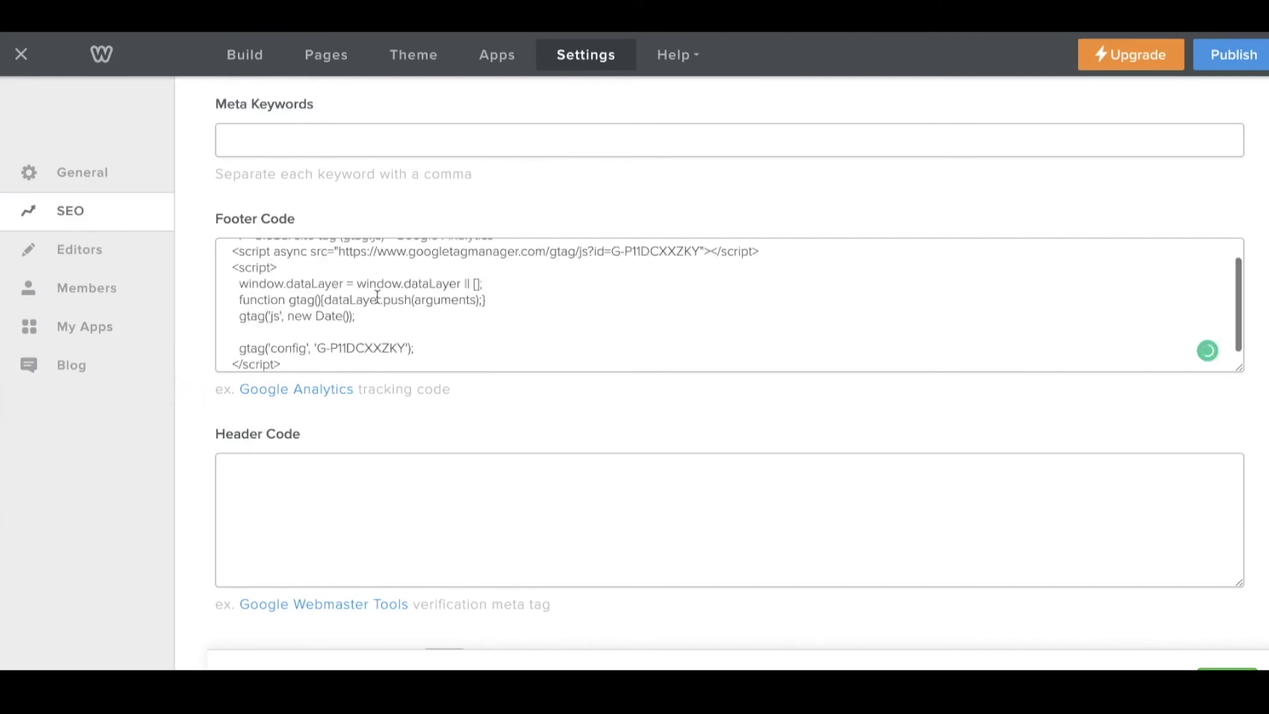
scroll(376, 298, up, 2)
scroll(378, 297, down, 1)
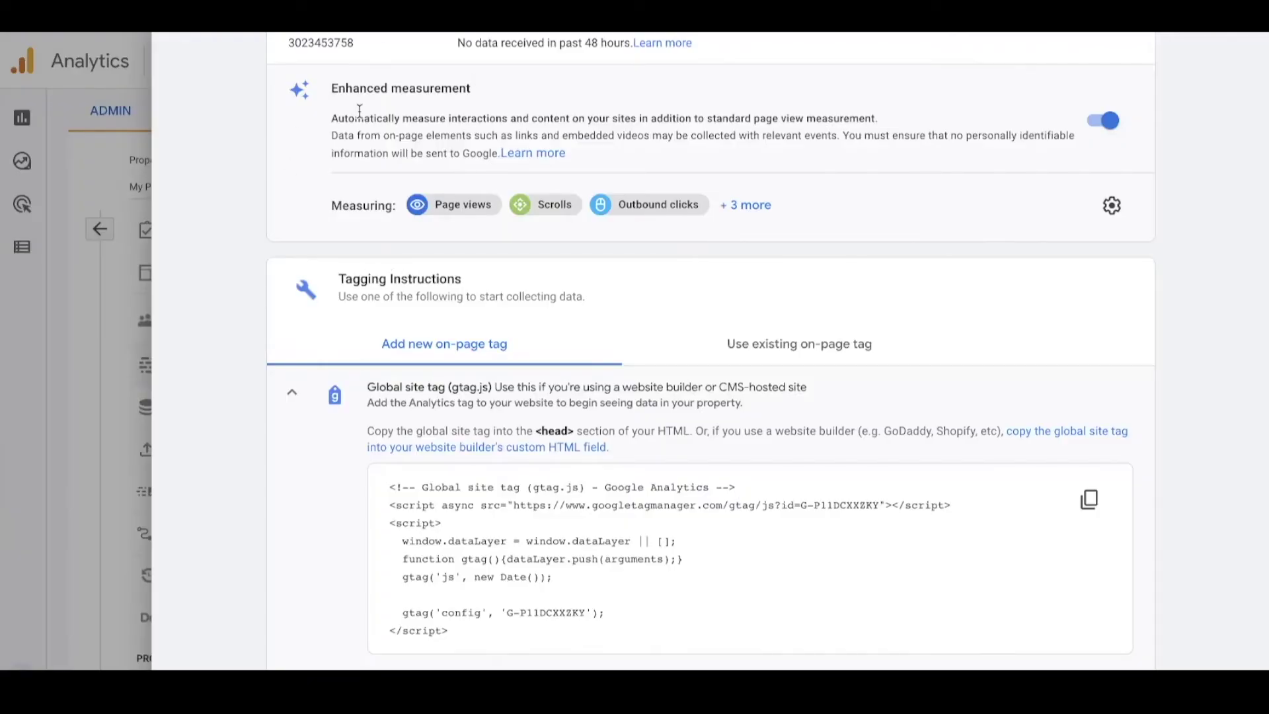
Return to Google Analytics, close the web stream details, and switch to the My Personal Blog Universal Analytics property.
scroll(360, 111, up, 3)
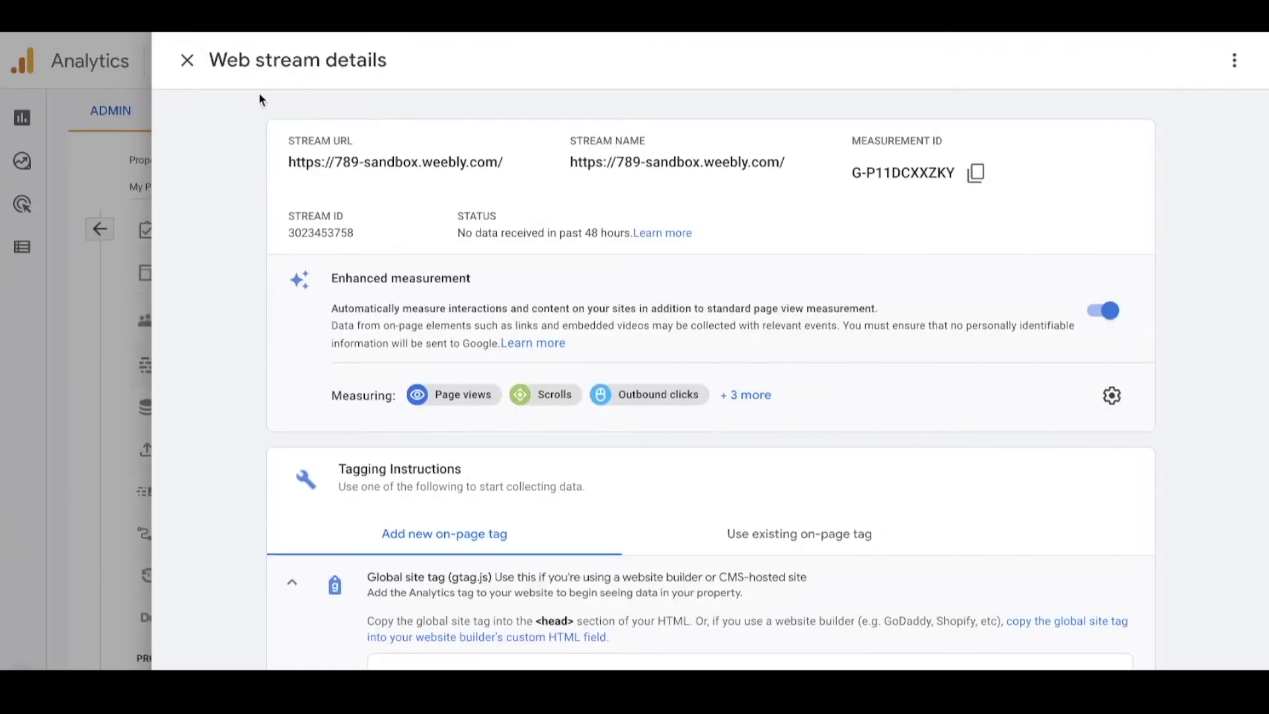
click(188, 60)
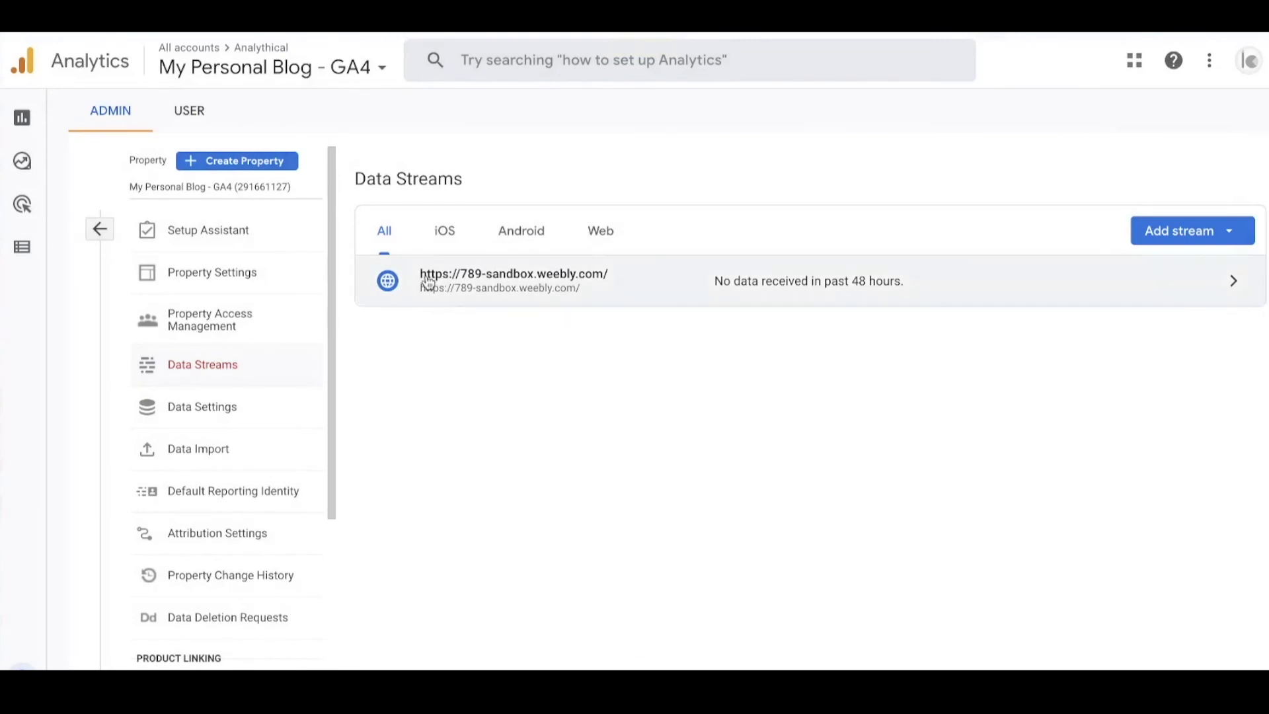
click(101, 230)
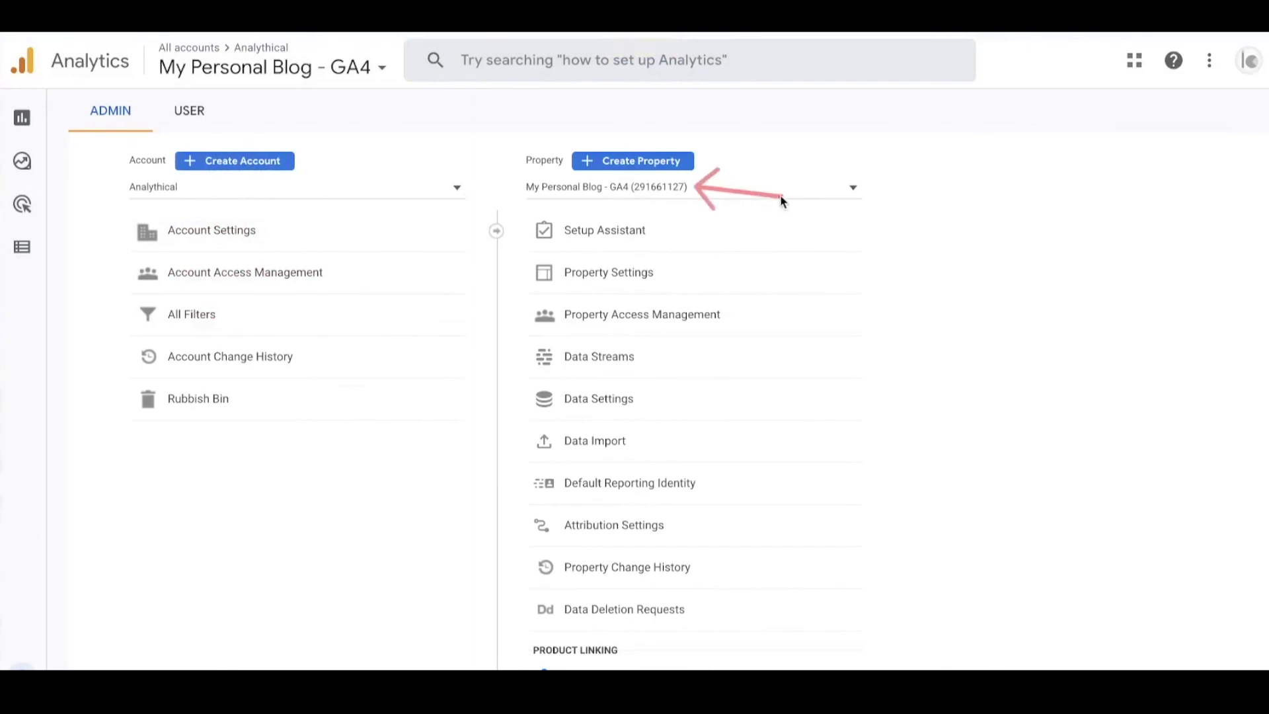
click(803, 192)
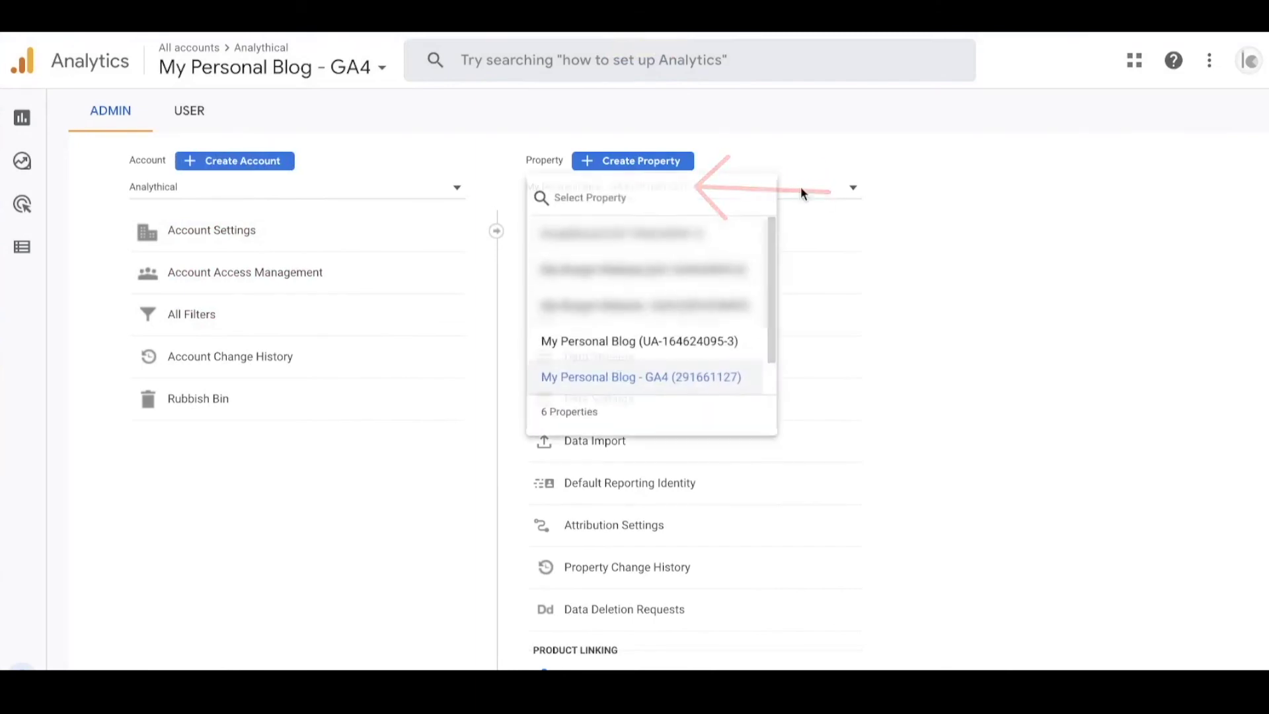
click(667, 356)
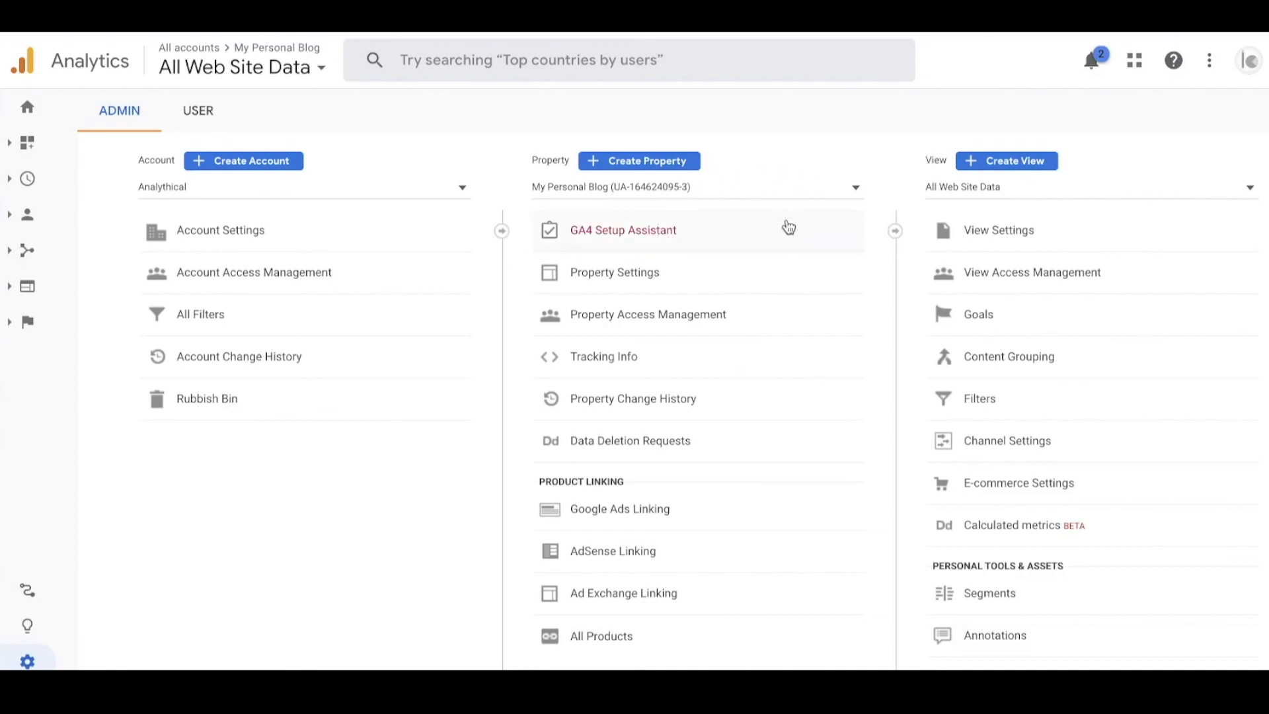
Copy the Universal Analytics property's global site tag from its Tracking Code page and paste it below the GA4 tag in Weebly's Footer Code.
click(663, 358)
click(628, 391)
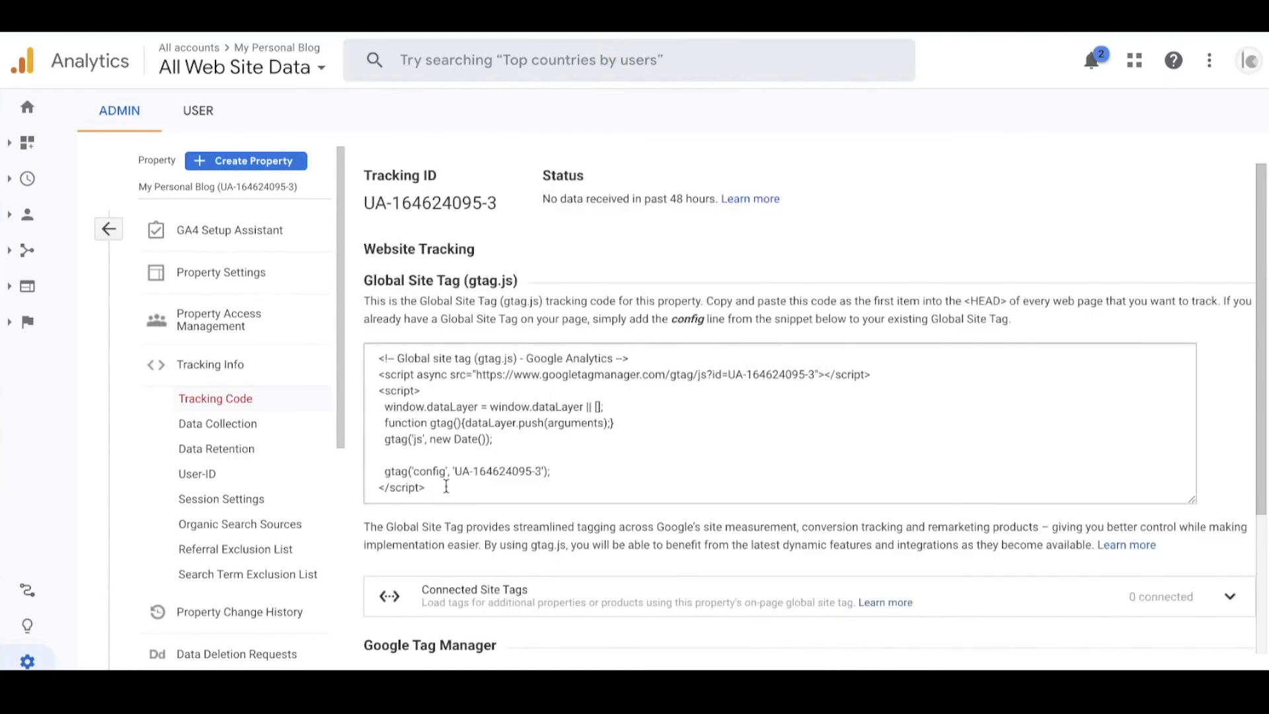
scroll(436, 433, down, 1)
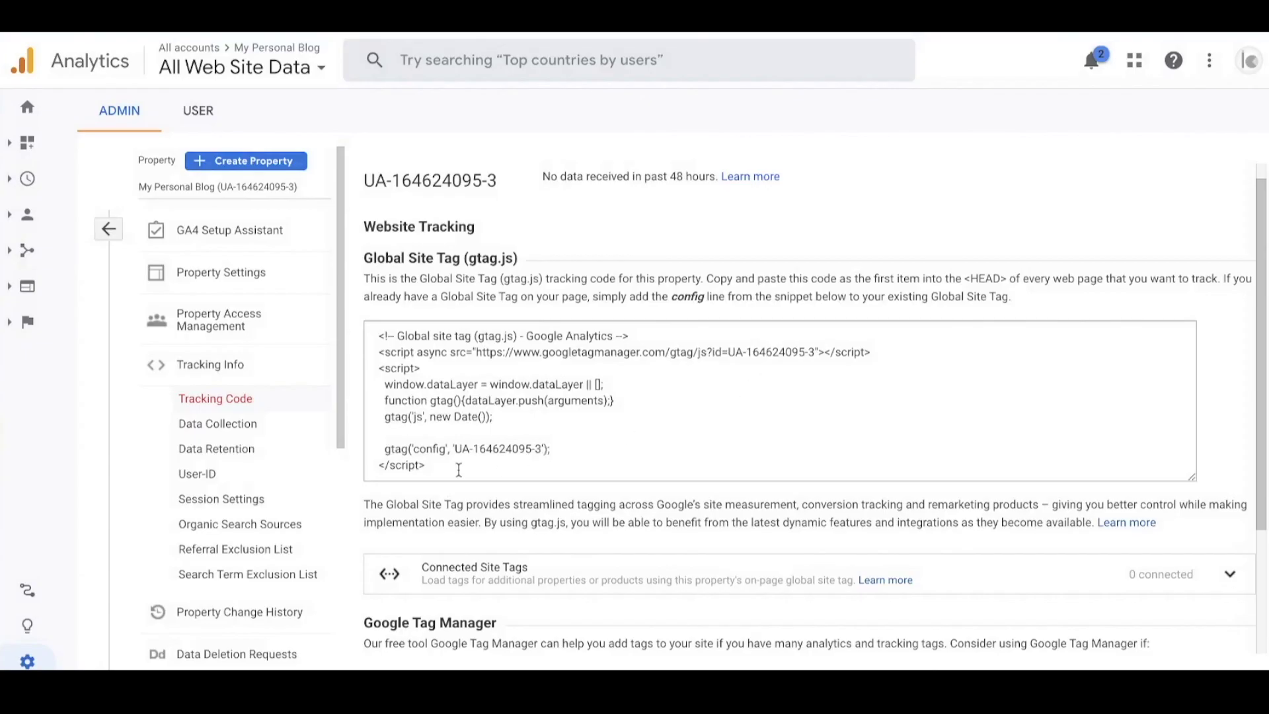
click(439, 463)
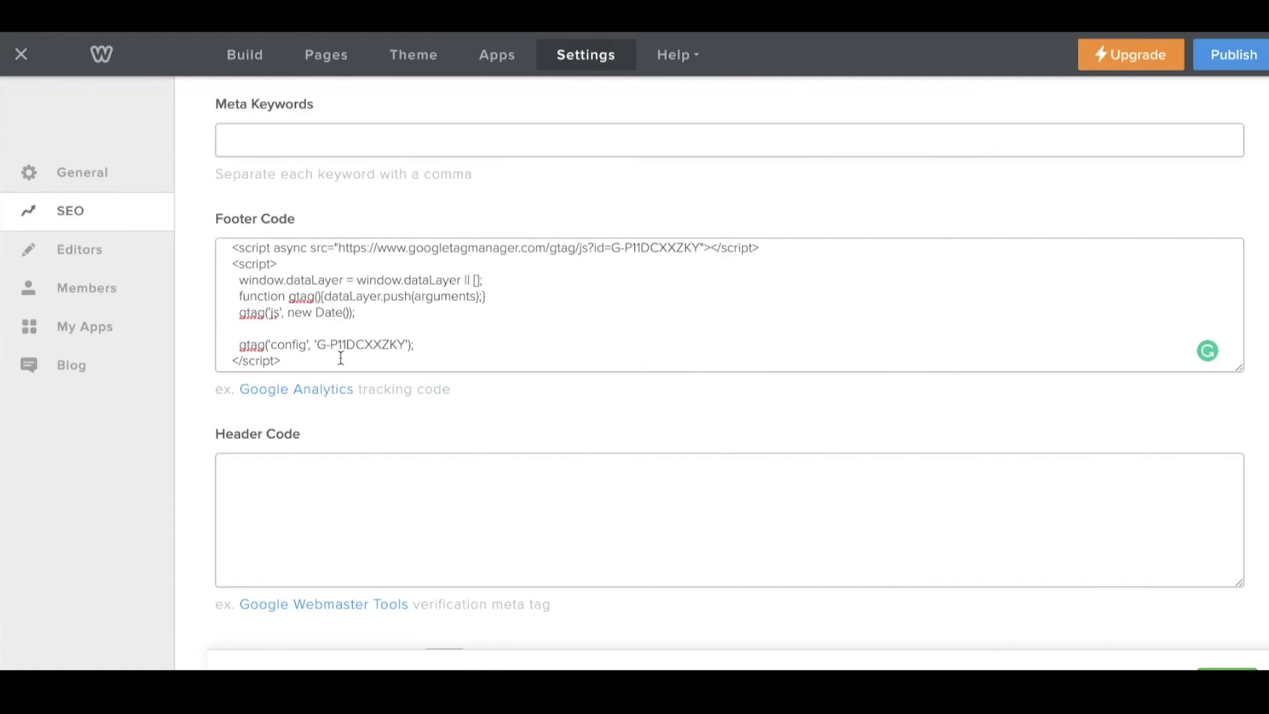
key(ctrl+a)
key(ctrl+v)
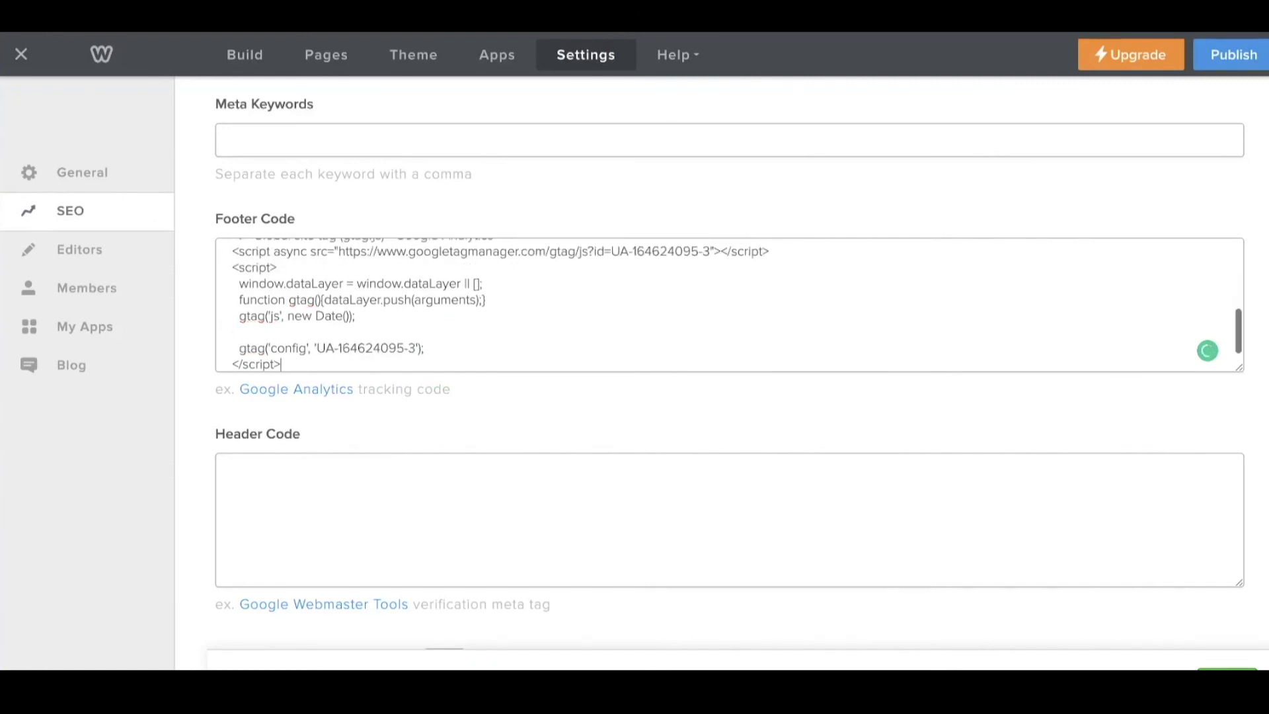
Review the GA4 and Universal Analytics tags in the Footer Code, and publish the Weebly site.
scroll(393, 326, up, 2)
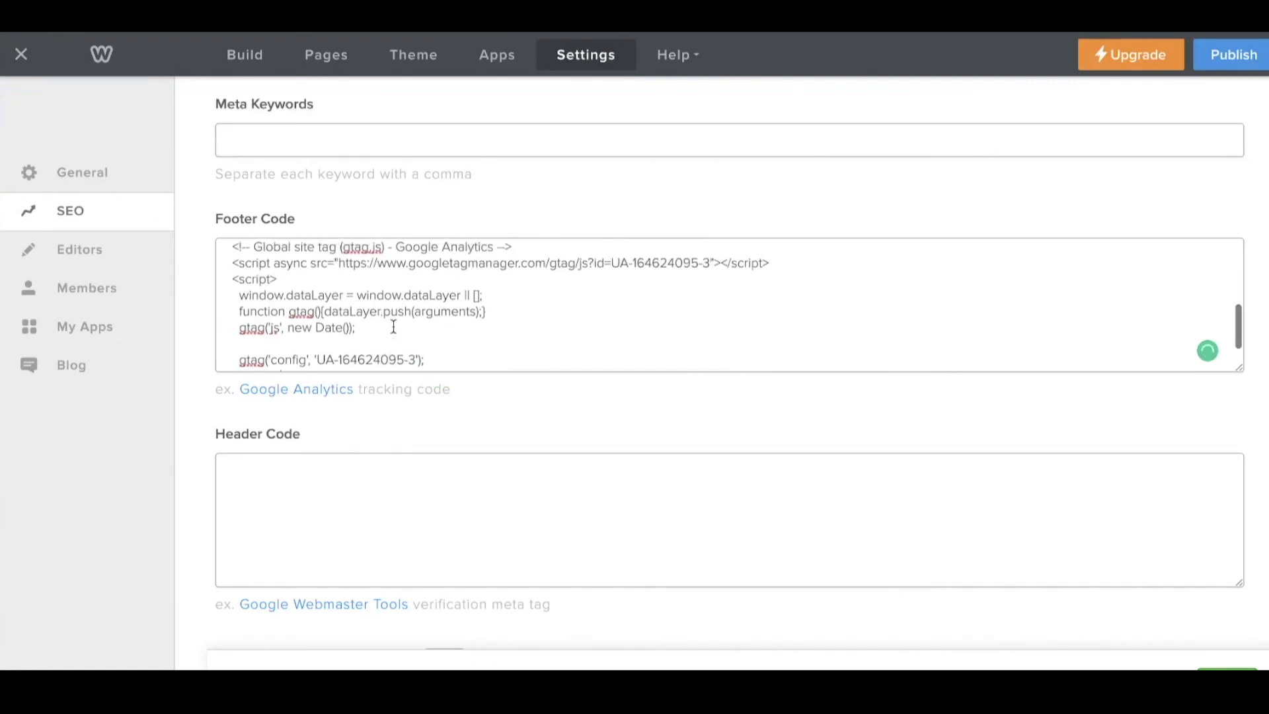
scroll(394, 326, up, 4)
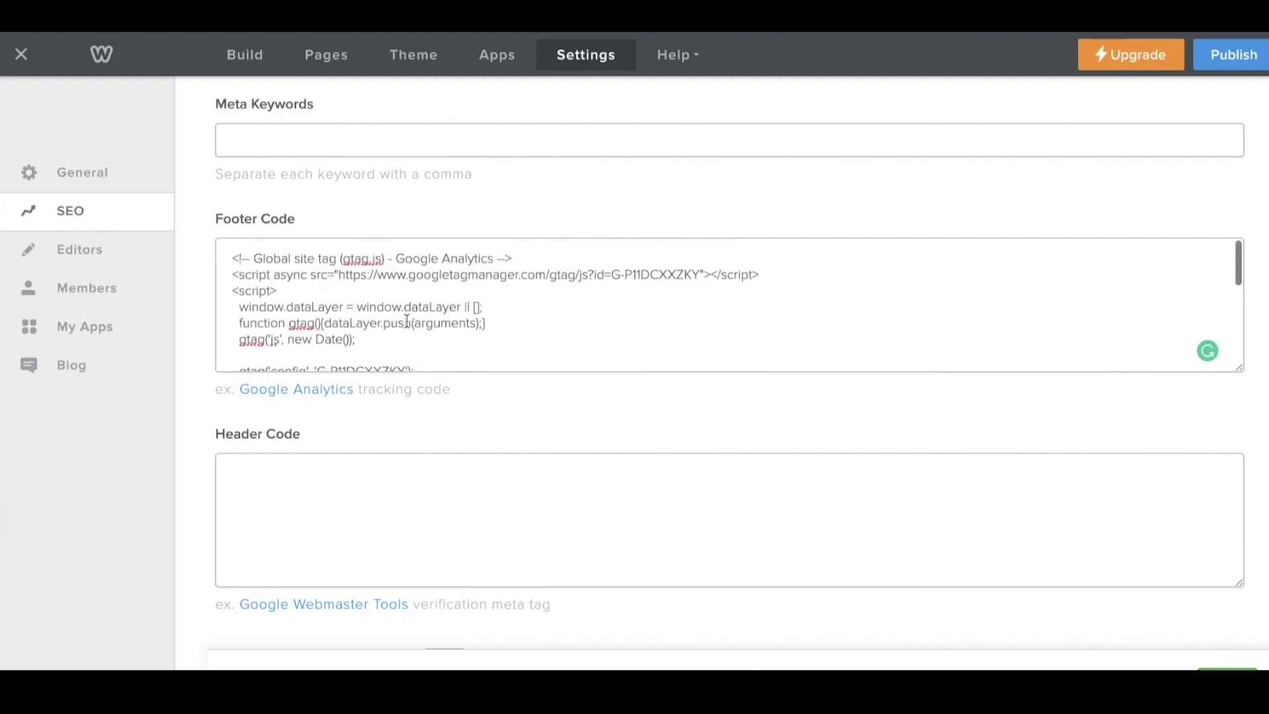
scroll(407, 322, down, 1)
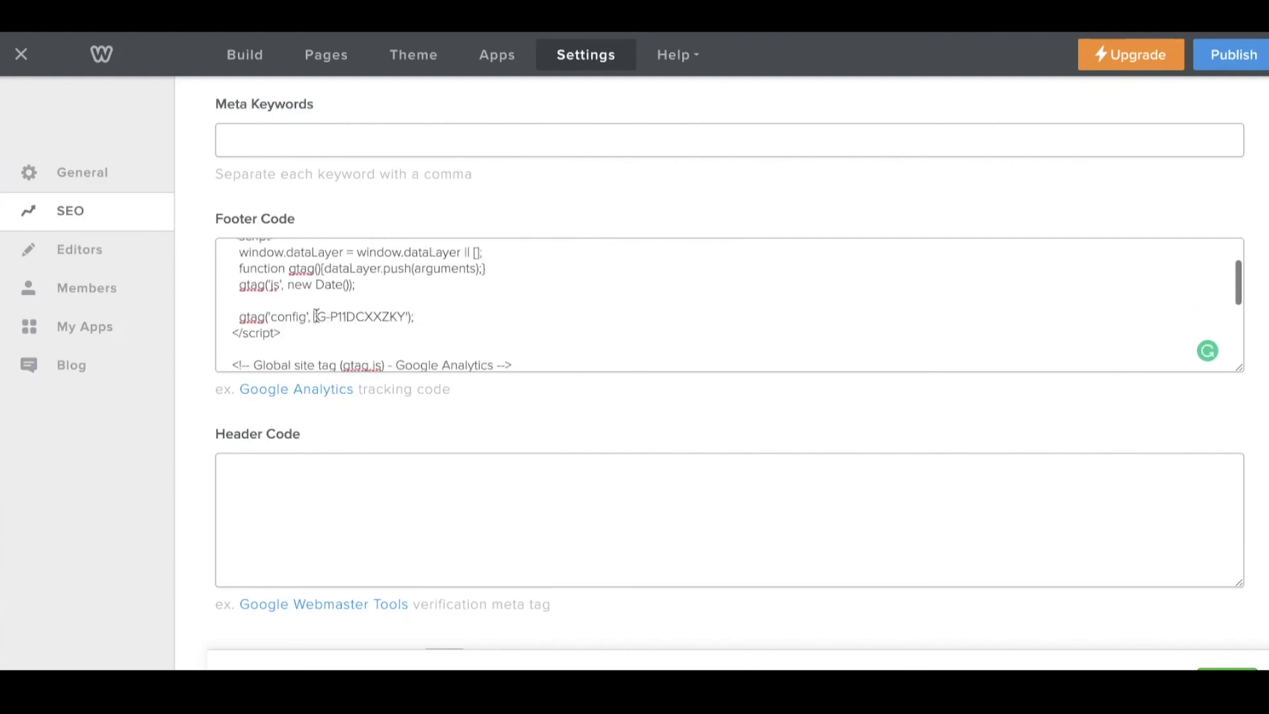
drag(315, 316, 415, 334)
scroll(397, 317, down, 3)
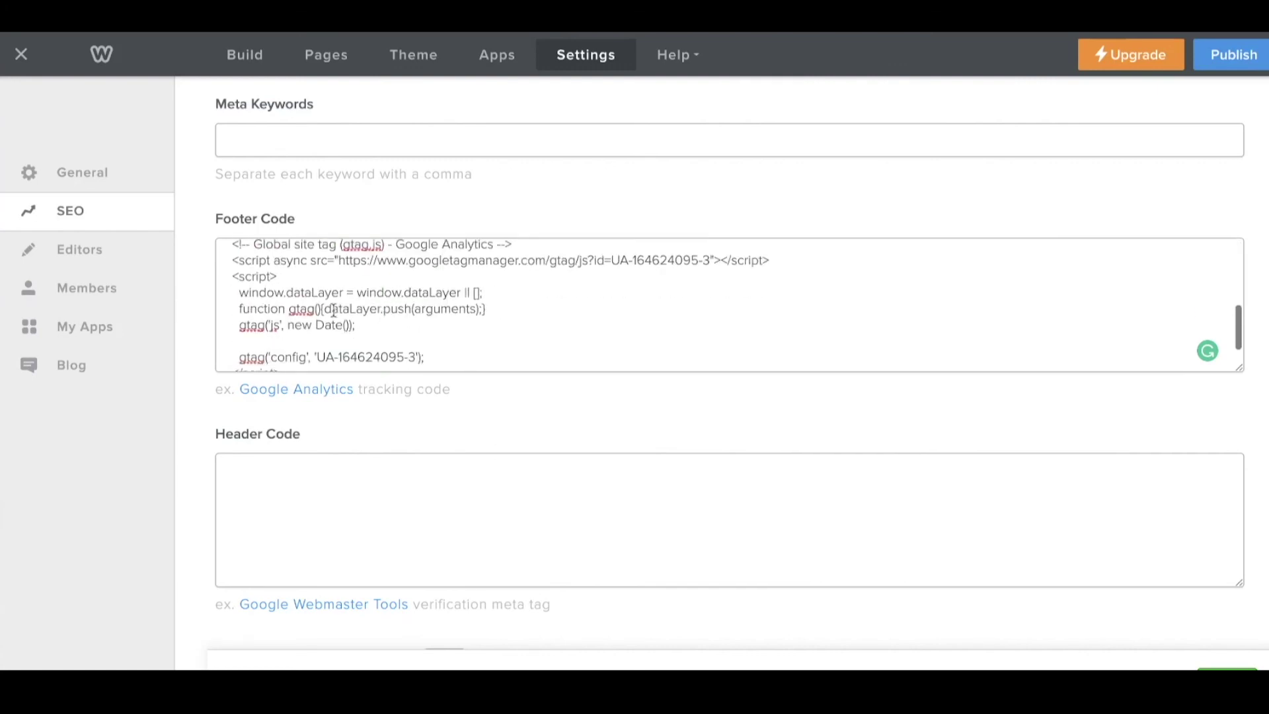
click(375, 330)
scroll(421, 309, up, 3)
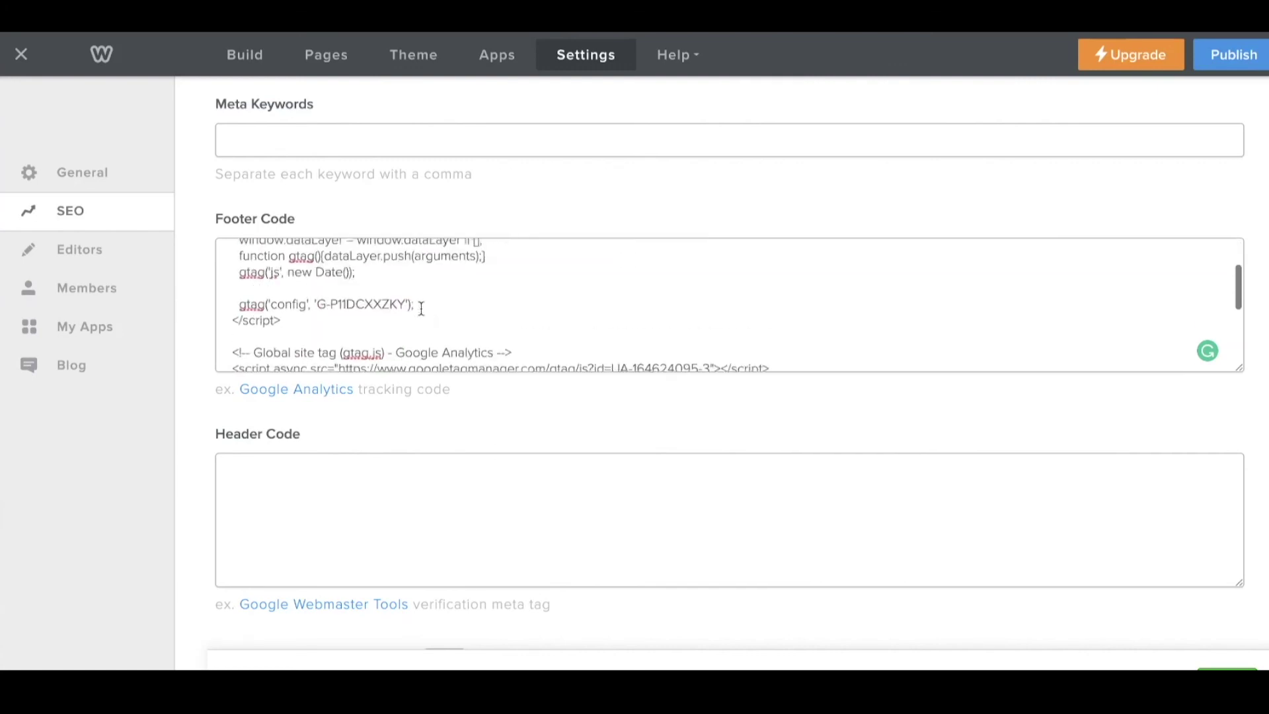
scroll(421, 308, down, 1)
scroll(422, 309, down, 2)
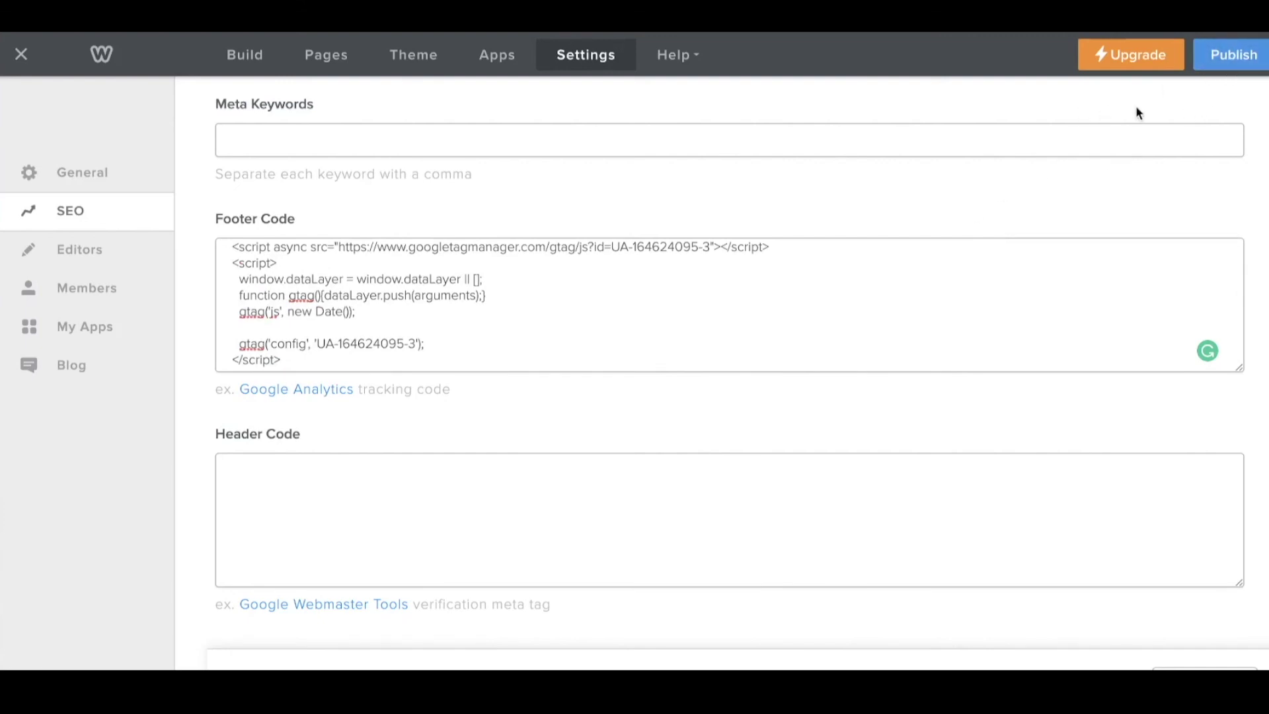
click(1231, 55)
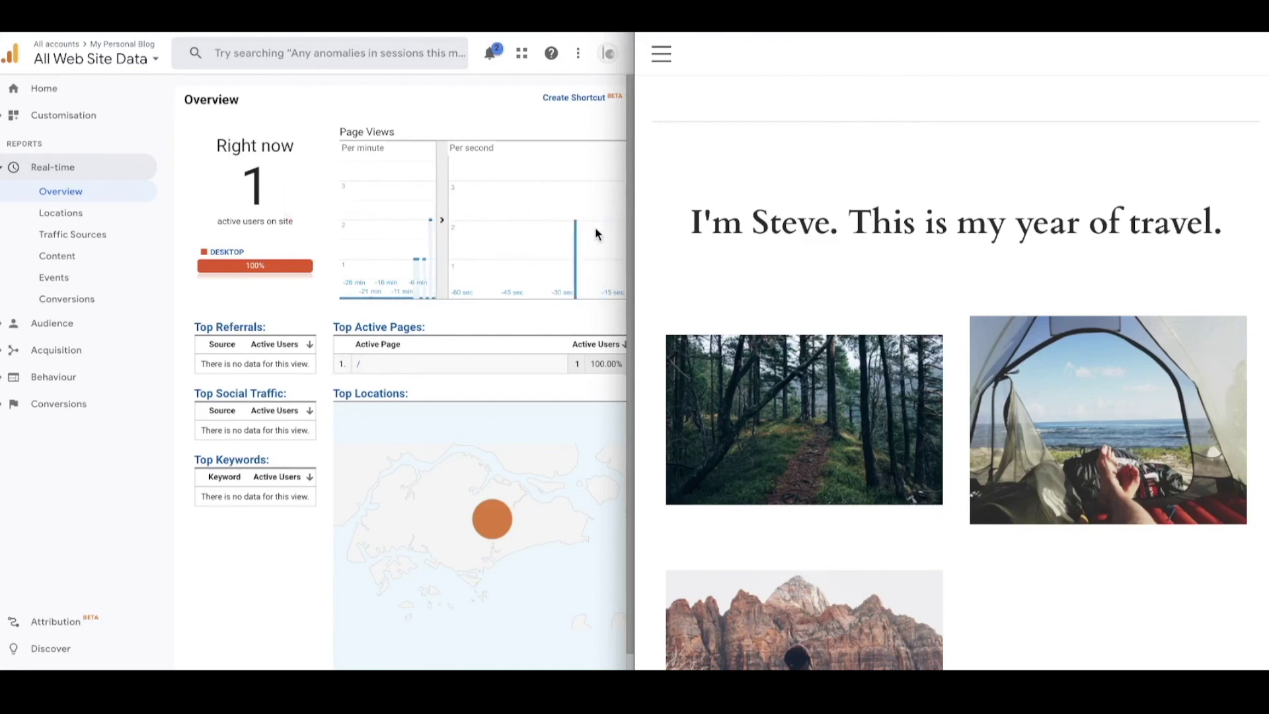
Open the About page on the live blog to test tracking against the Universal Analytics Real-time Overview.
click(666, 67)
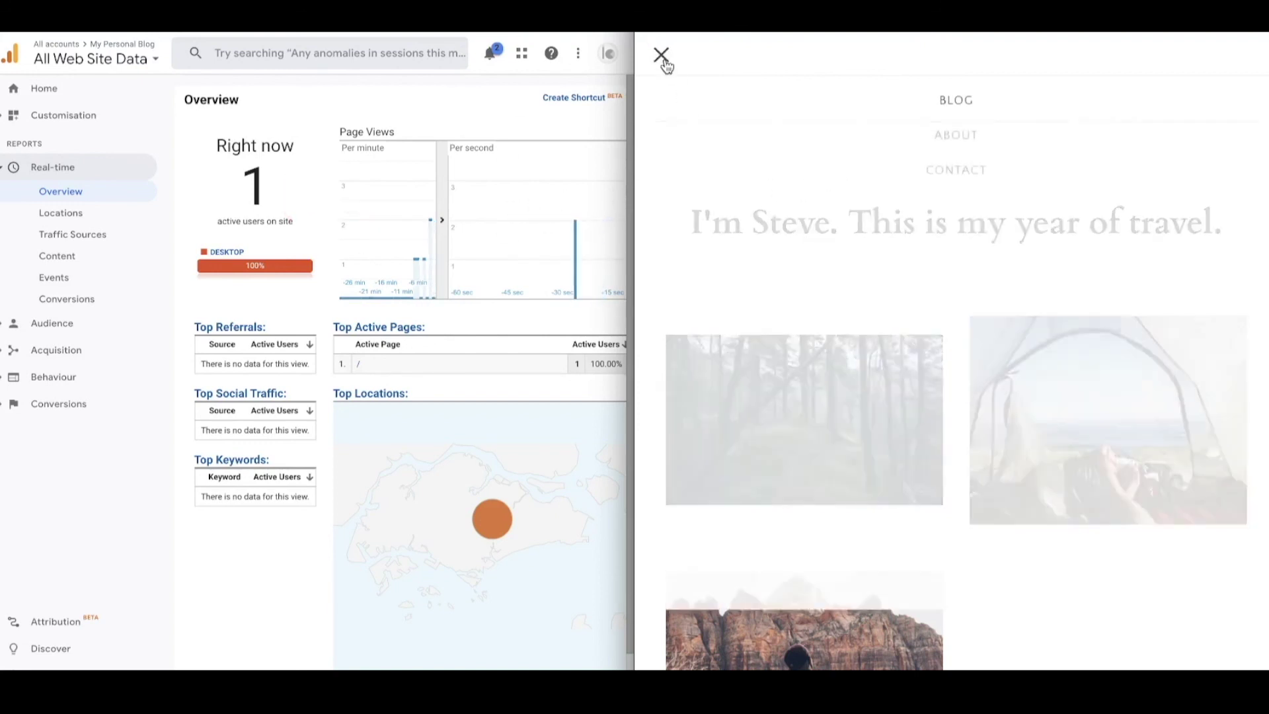
click(957, 137)
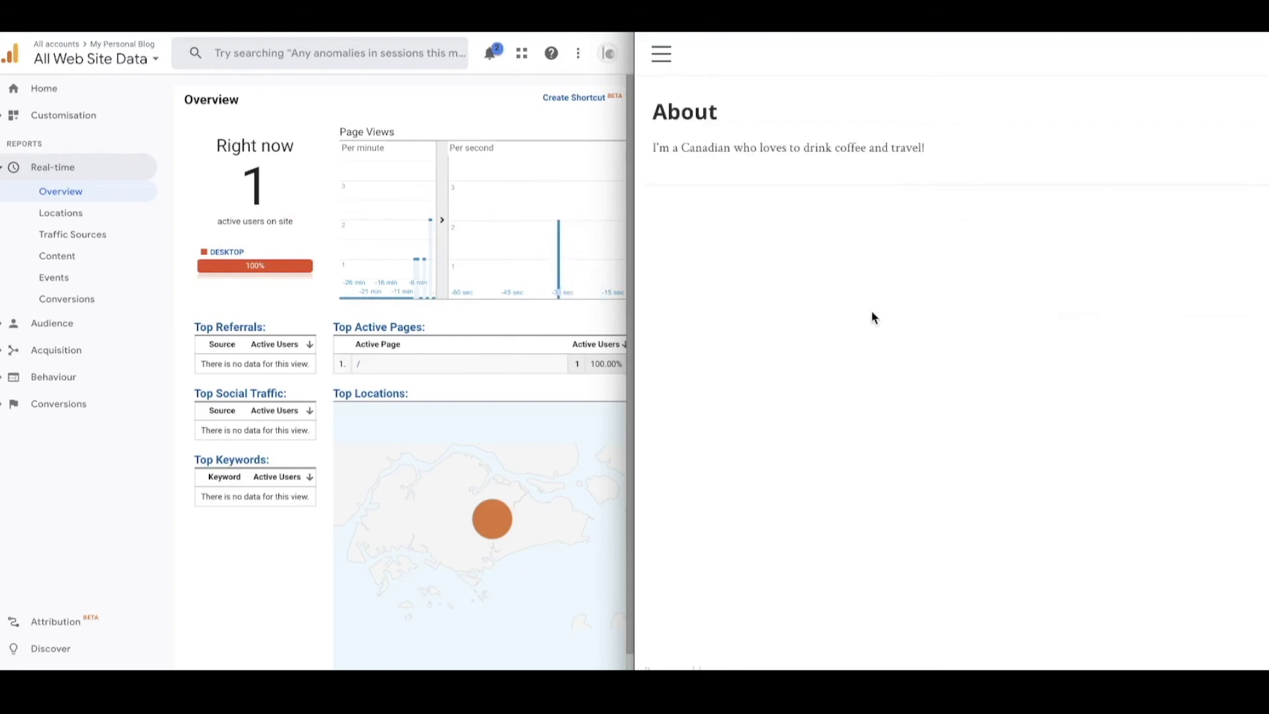